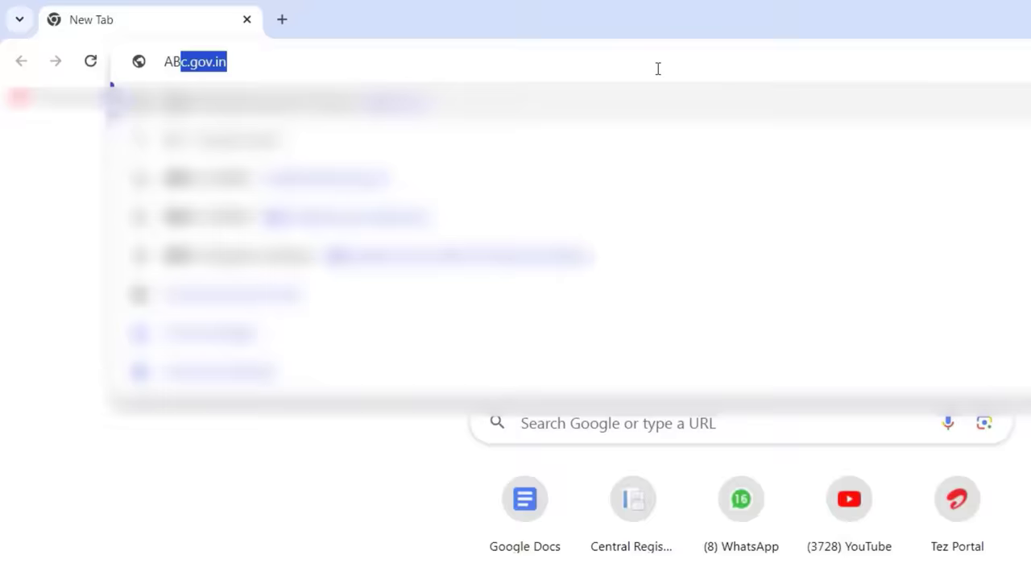
Go to abc.gov.in, the Academic Bank of Credits website.
{"action": "key", "text": "Return"}
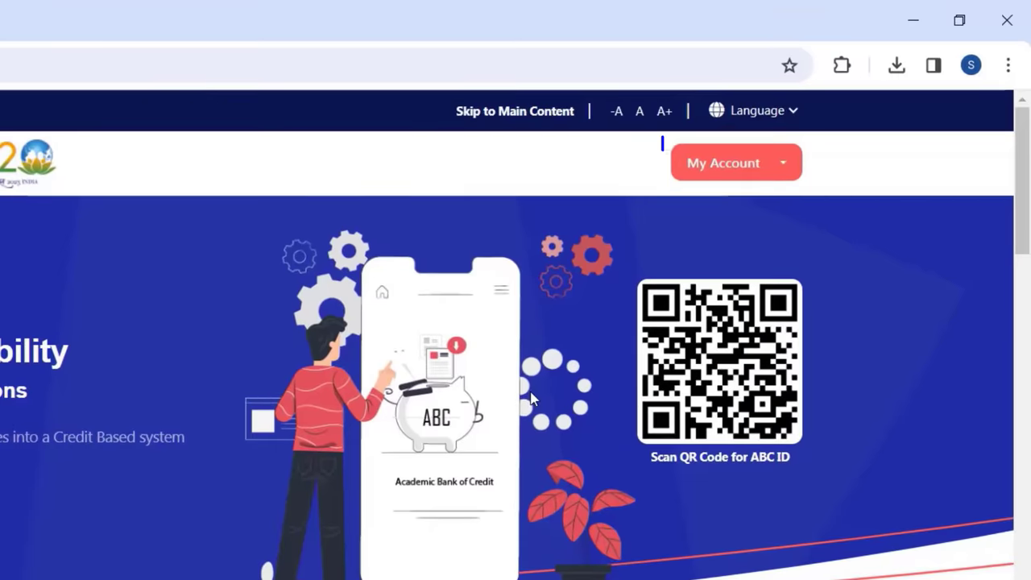
Choose the Student option under My Account to reach DigiLocker sign-in.
{"action": "left_click", "coordinate": [734, 165]}
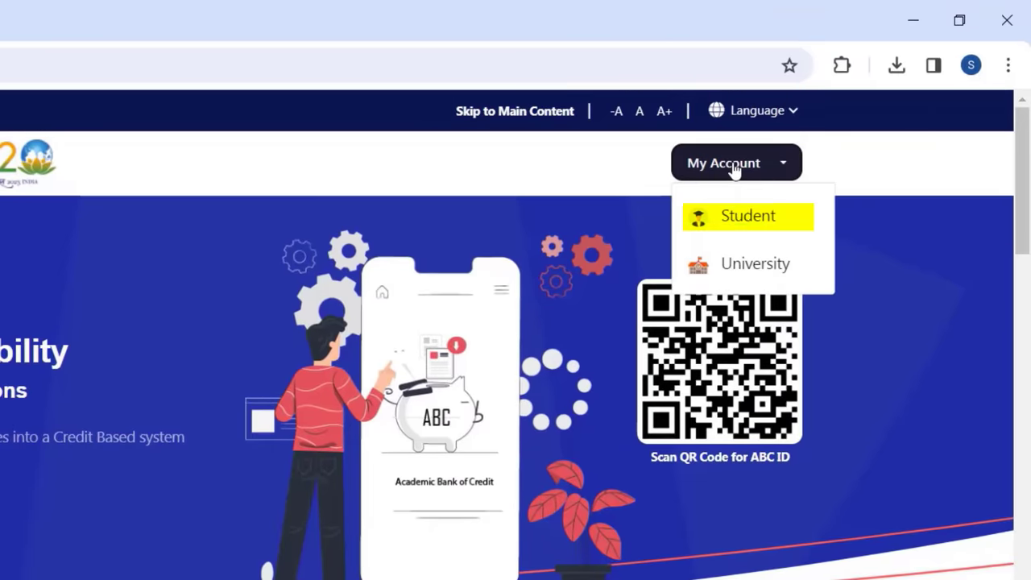
{"action": "left_click", "coordinate": [734, 229]}
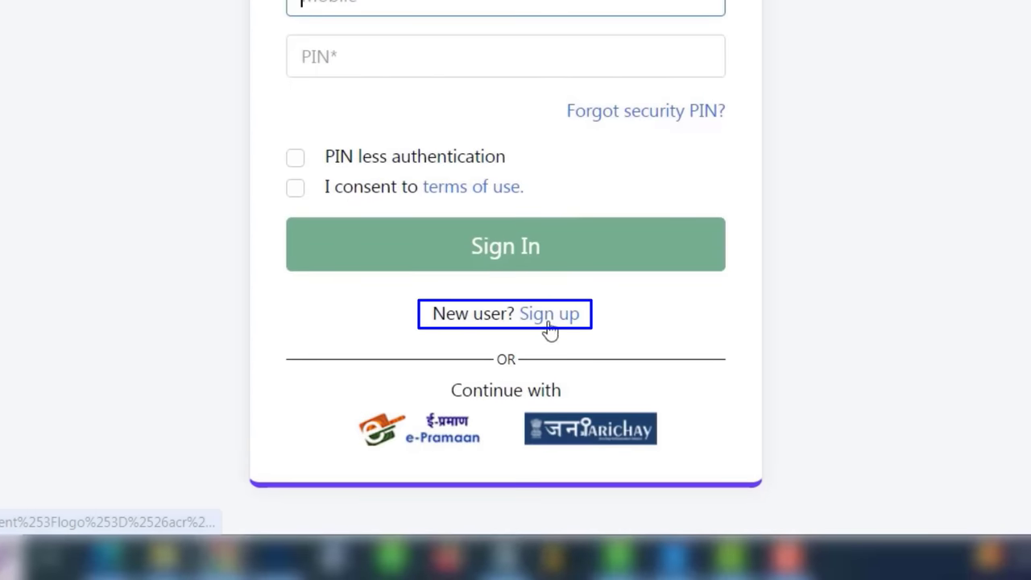
Start a DigiLocker sign-up and verify the user's mobile number with its OTP.
{"action": "left_click", "coordinate": [549, 314]}
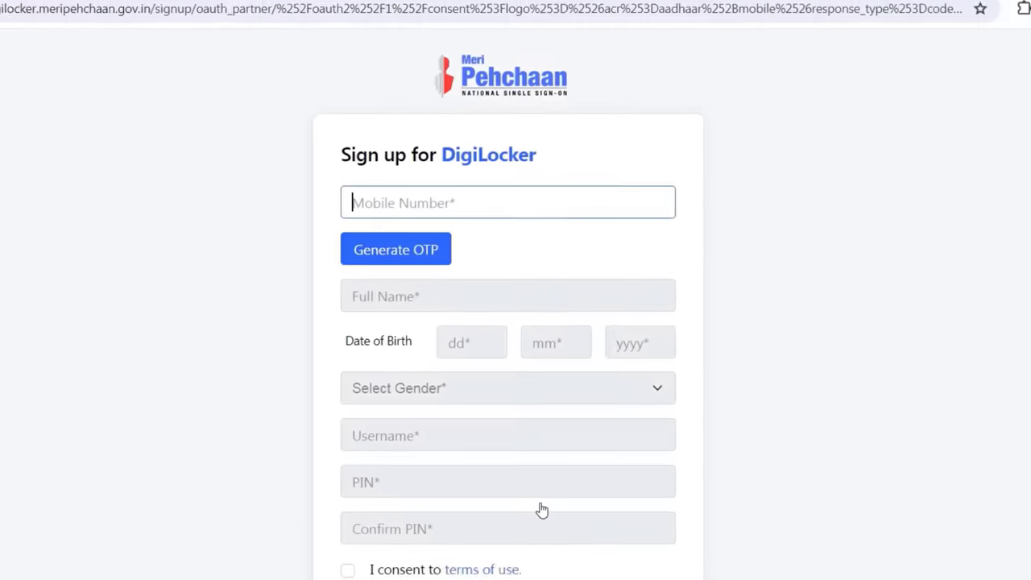
{"action": "left_click", "coordinate": [434, 212]}
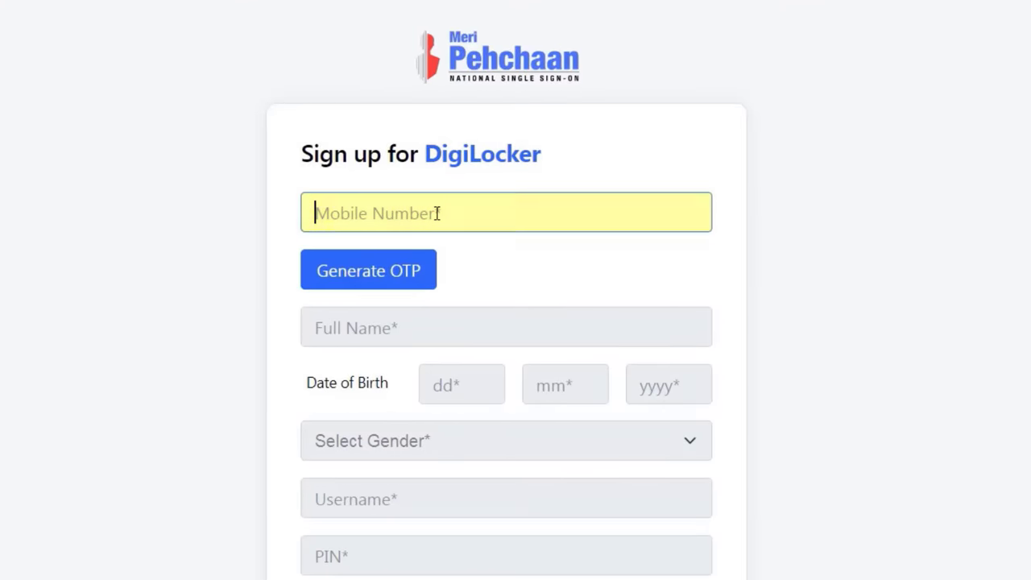
{"action": "type", "text": "70******3"}
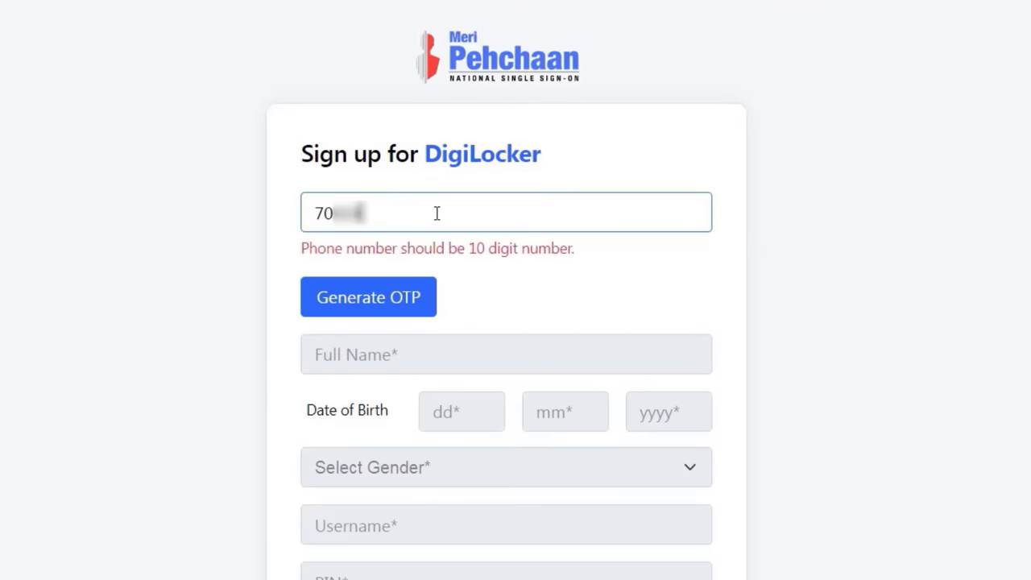
{"action": "type", "text": "2"}
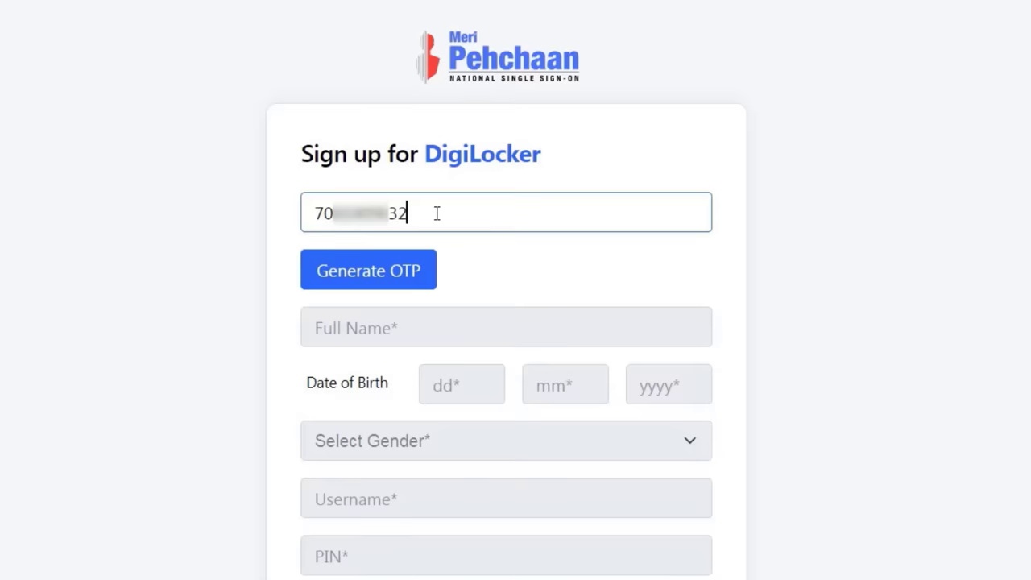
{"action": "left_click", "coordinate": [602, 240]}
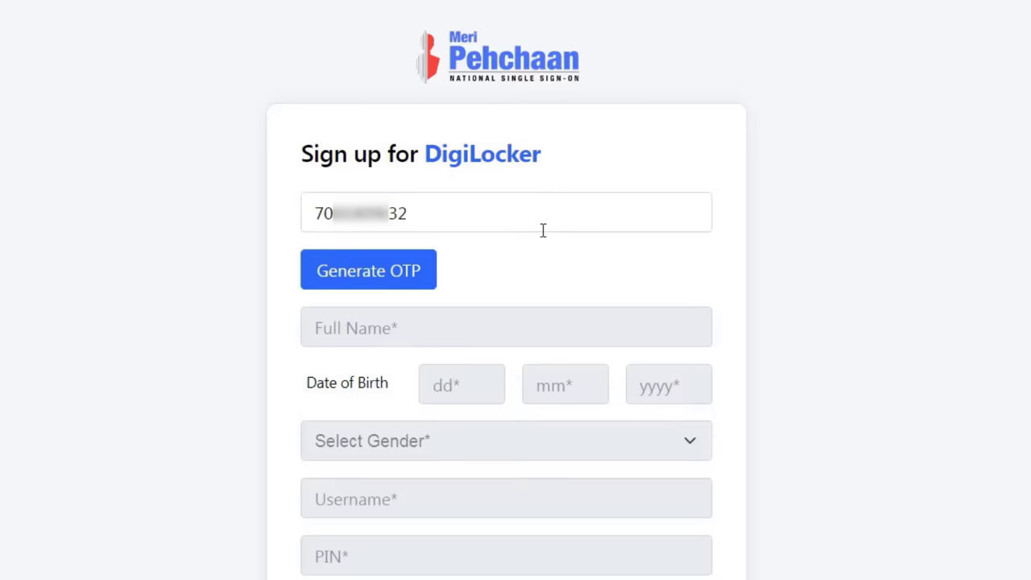
{"action": "left_click", "coordinate": [360, 268]}
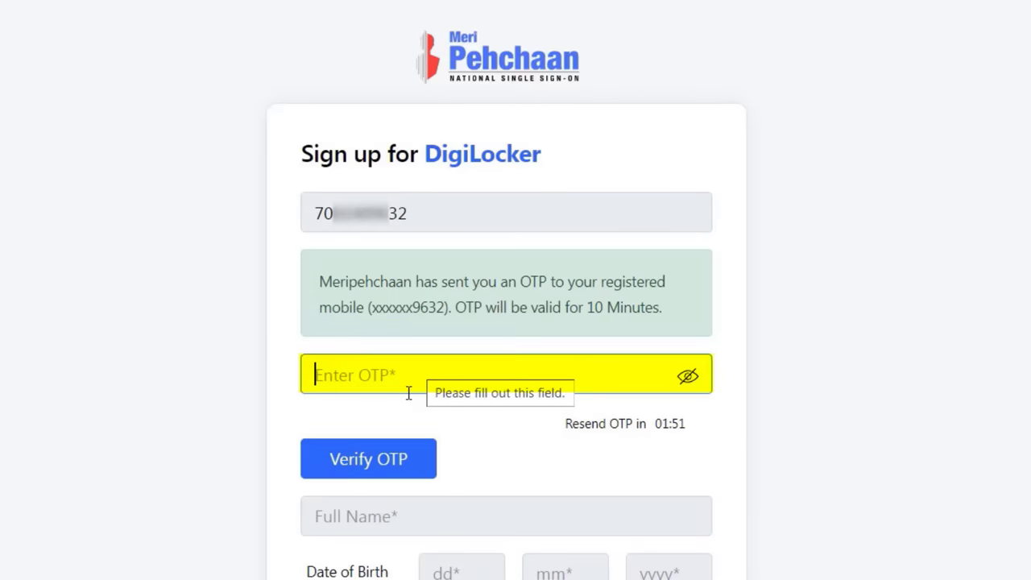
{"action": "type", "text": "••••••"}
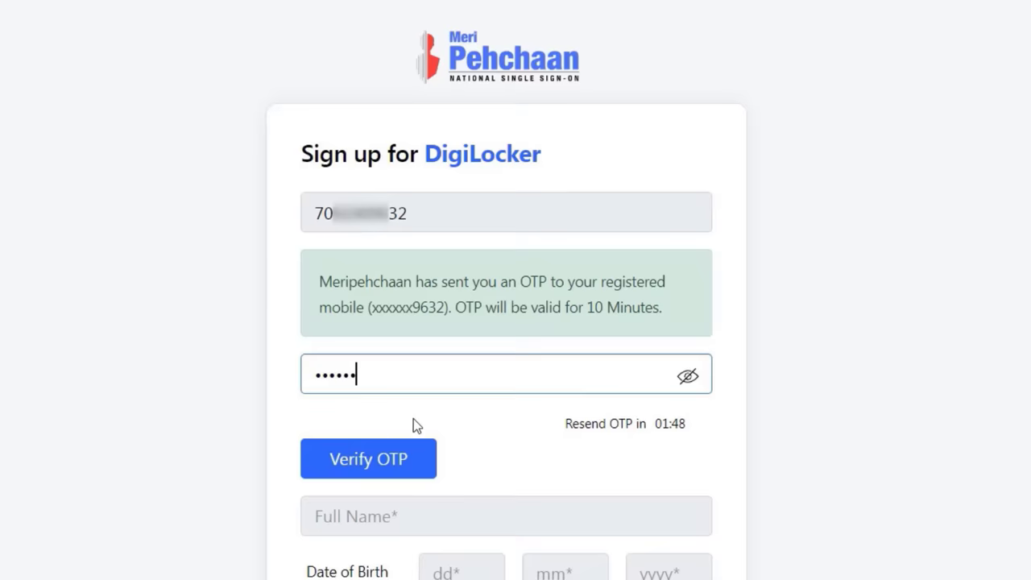
{"action": "left_click", "coordinate": [382, 456]}
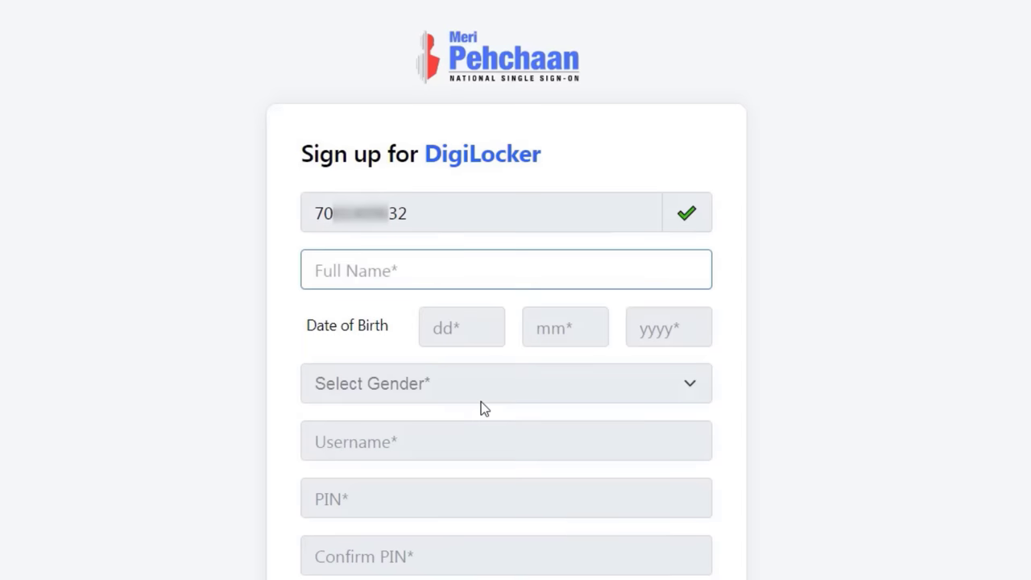
Enter the applicant's full name and date of birth 01/01/2000.
{"action": "left_click", "coordinate": [412, 270]}
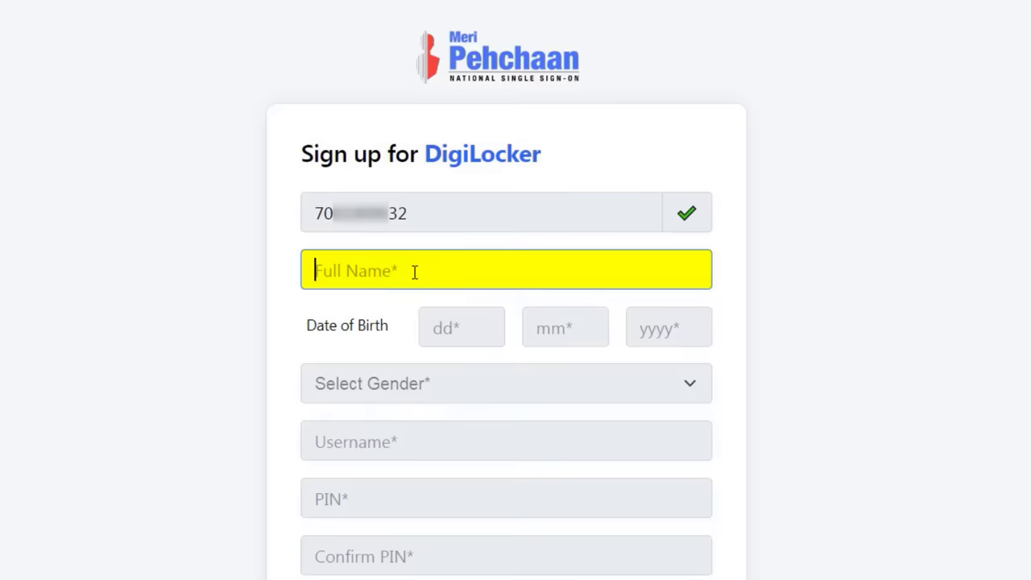
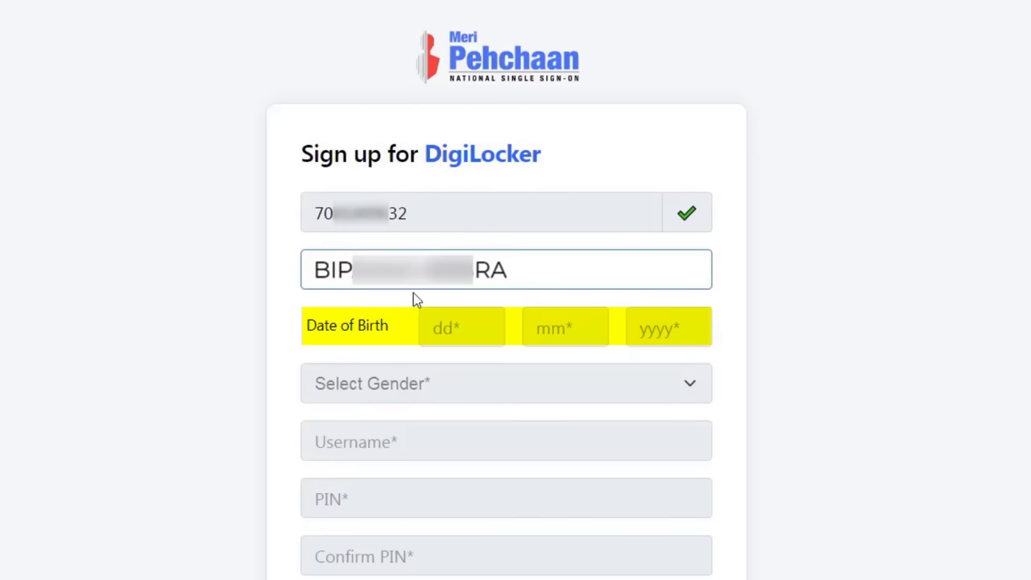
{"action": "left_click", "coordinate": [438, 334]}
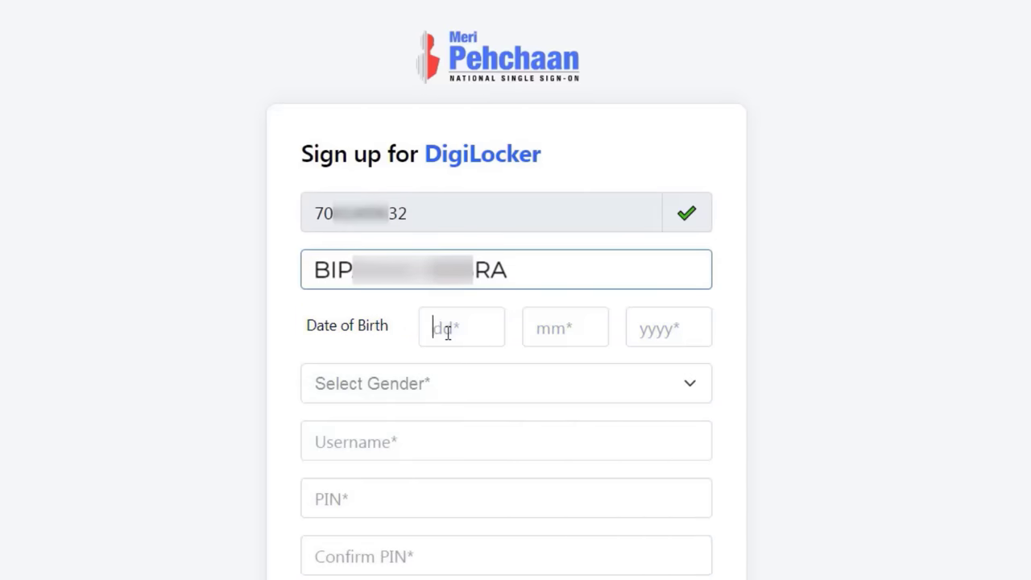
{"action": "type", "text": "01"}
{"action": "key", "text": "Tab"}
{"action": "type", "text": "01"}
{"action": "key", "text": "Tab"}
{"action": "type", "text": "2000"}
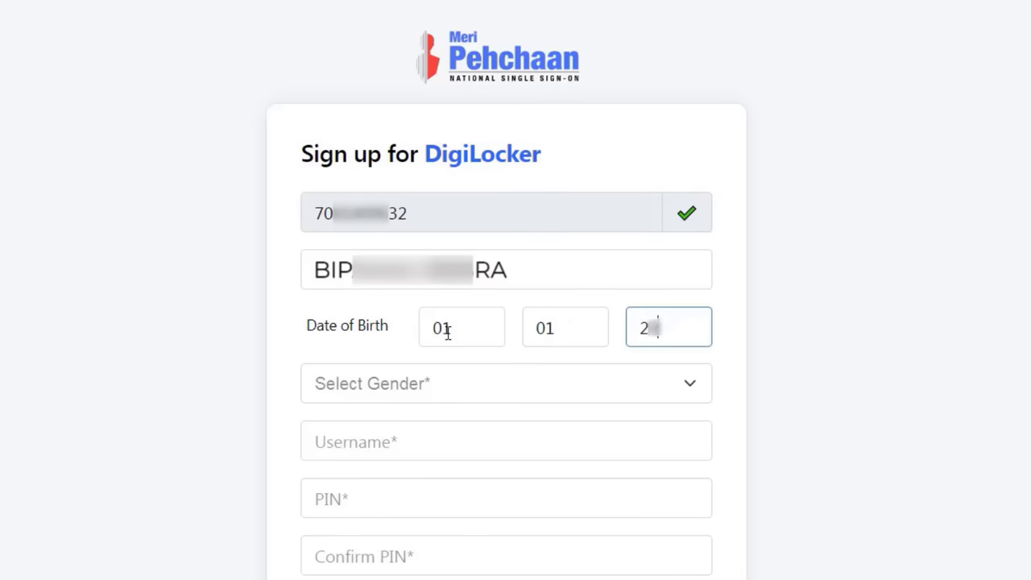
Set the gender to Female.
{"action": "key", "text": "Tab"}
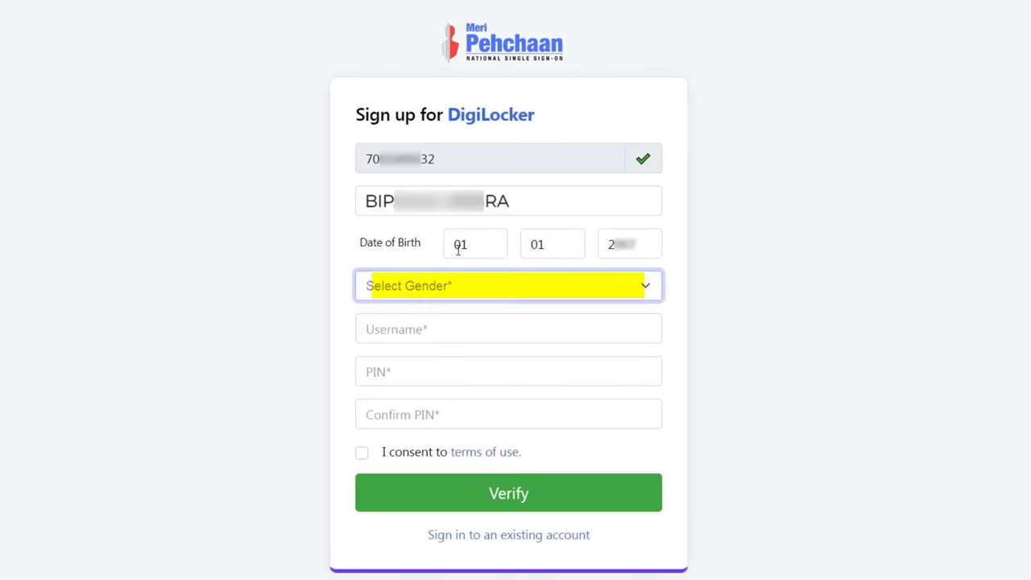
{"action": "left_click", "coordinate": [427, 285]}
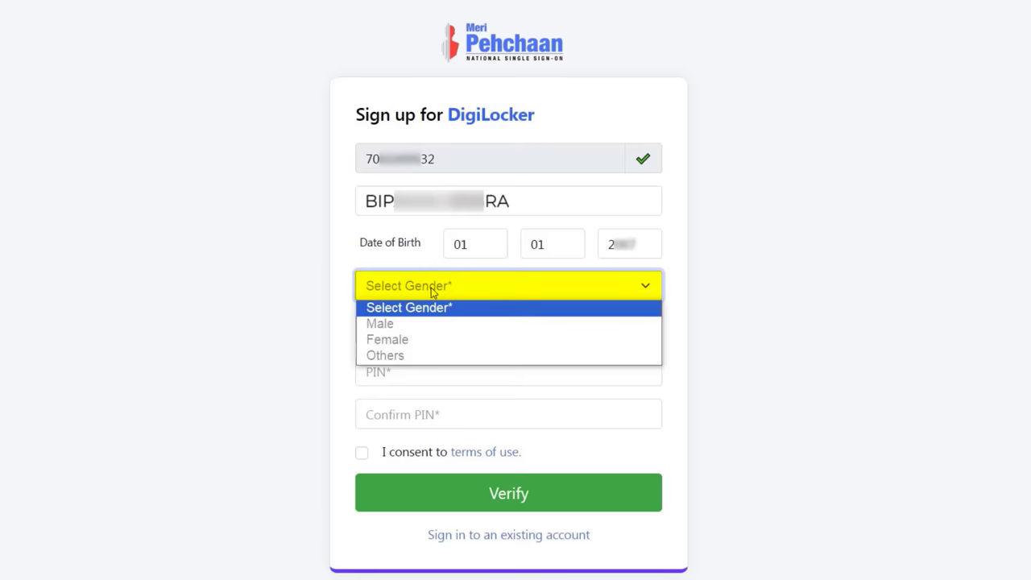
{"action": "left_click", "coordinate": [402, 339]}
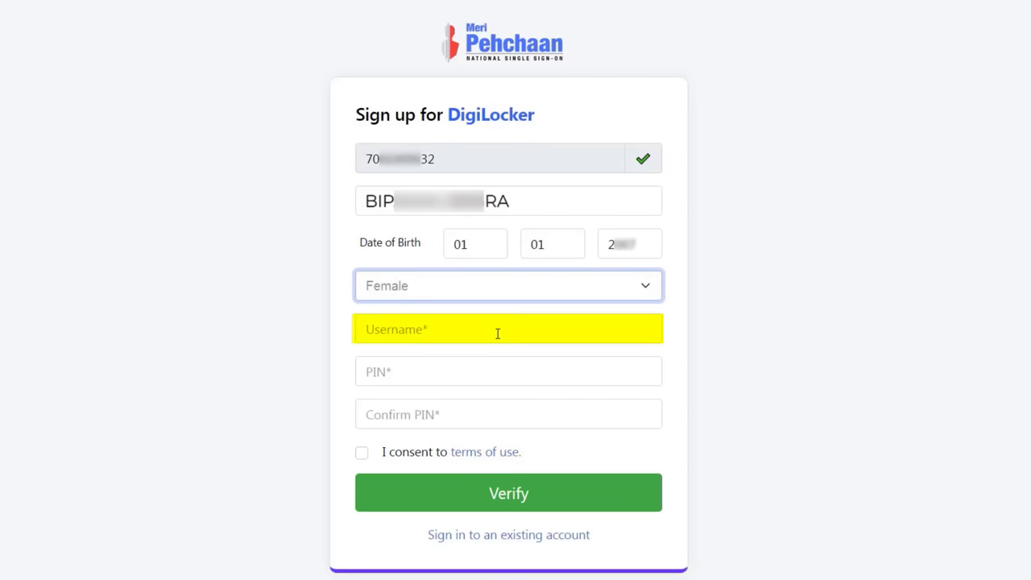
Enter a lowercase username for the DigiLocker account.
{"action": "left_click", "coordinate": [471, 334]}
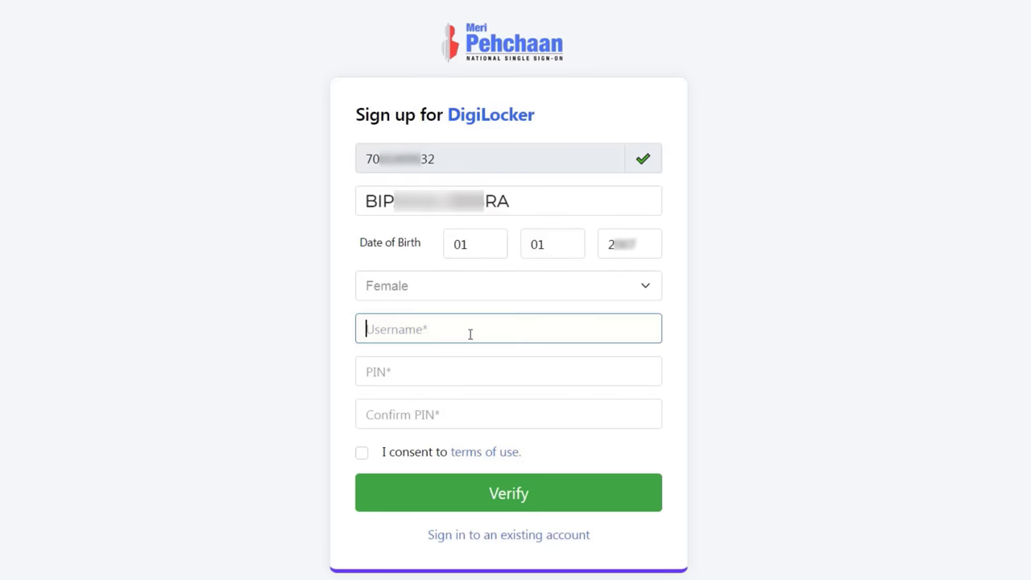
{"action": "type", "text": "EXAMPLE"}
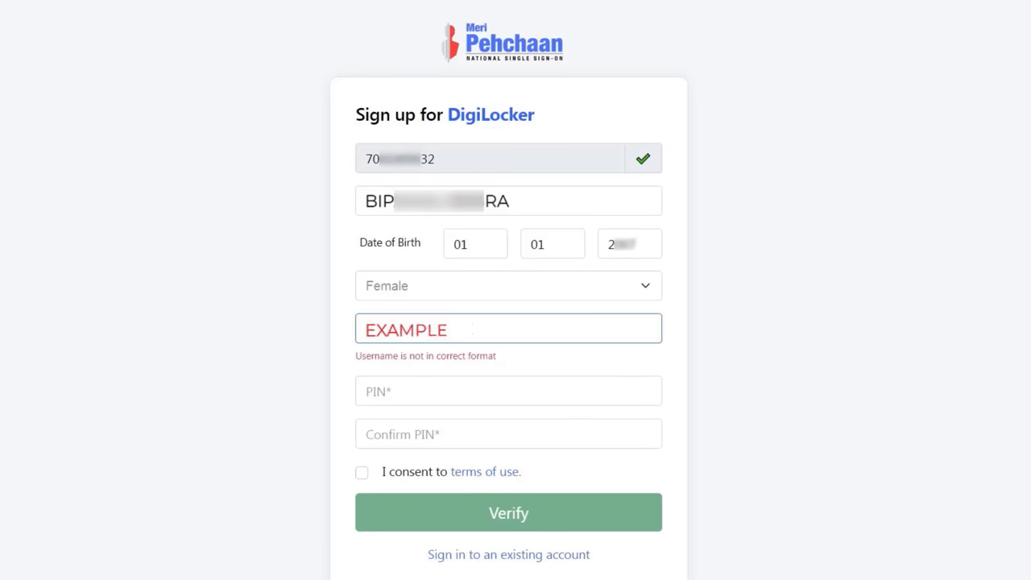
{"action": "key", "text": "ctrl+a"}
{"action": "type", "text": "bip"}
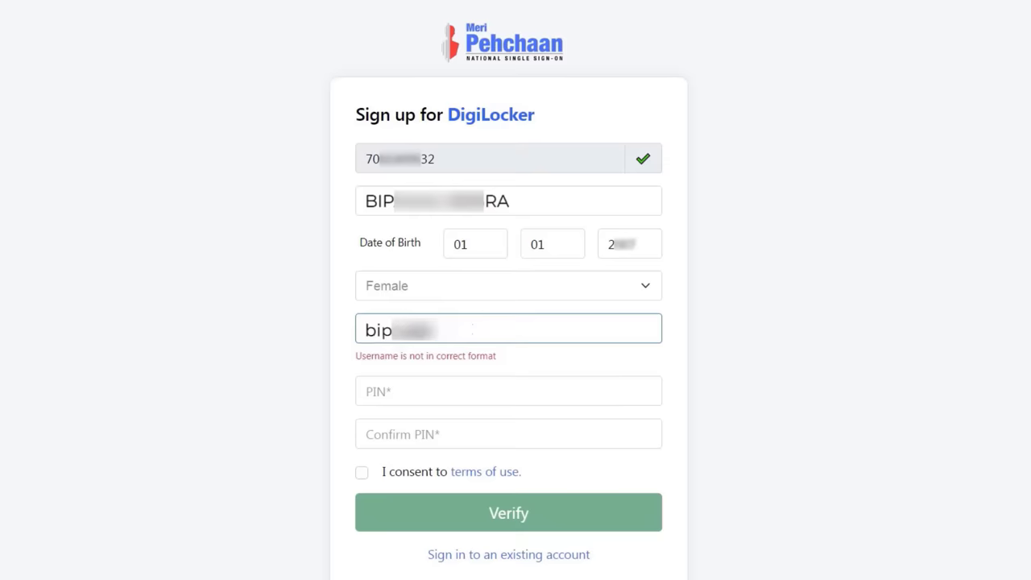
{"action": "type", "text": "ra"}
{"action": "key", "text": "Tab"}
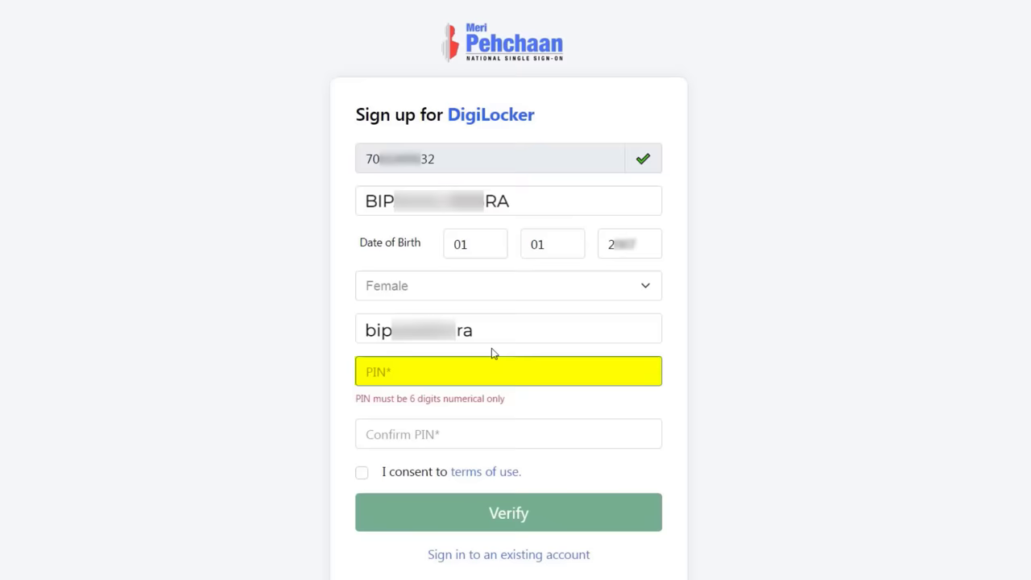
Set and confirm a six-digit PIN, accept the terms of use, and submit.
{"action": "left_click", "coordinate": [478, 368]}
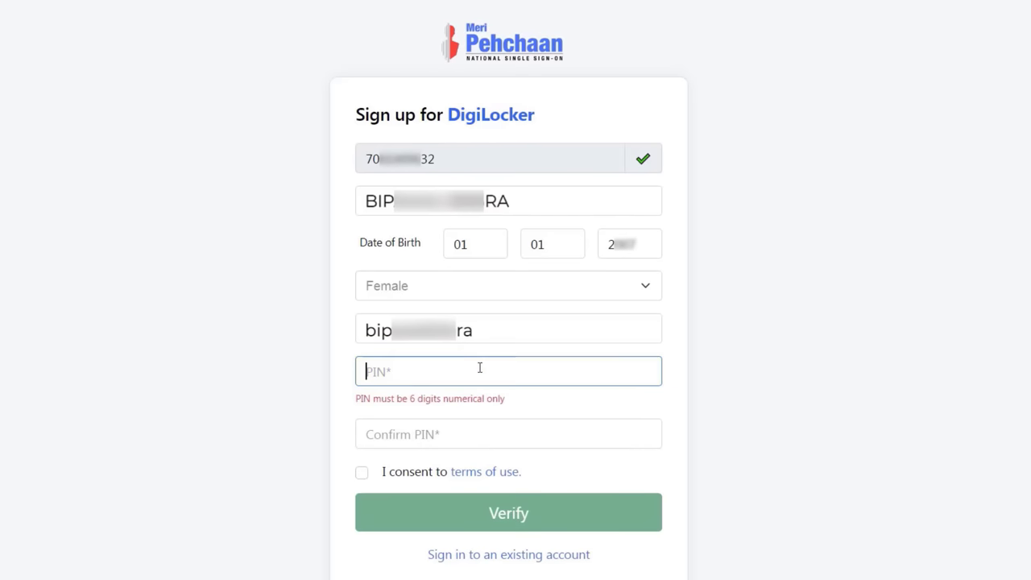
{"action": "type", "text": "123456"}
{"action": "left_click", "coordinate": [454, 413]}
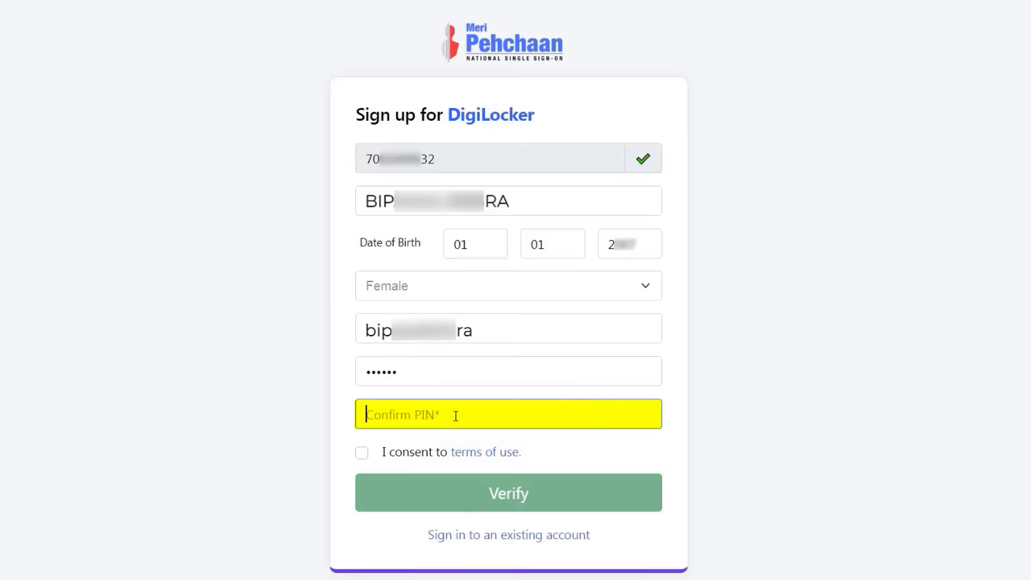
{"action": "type", "text": "123456"}
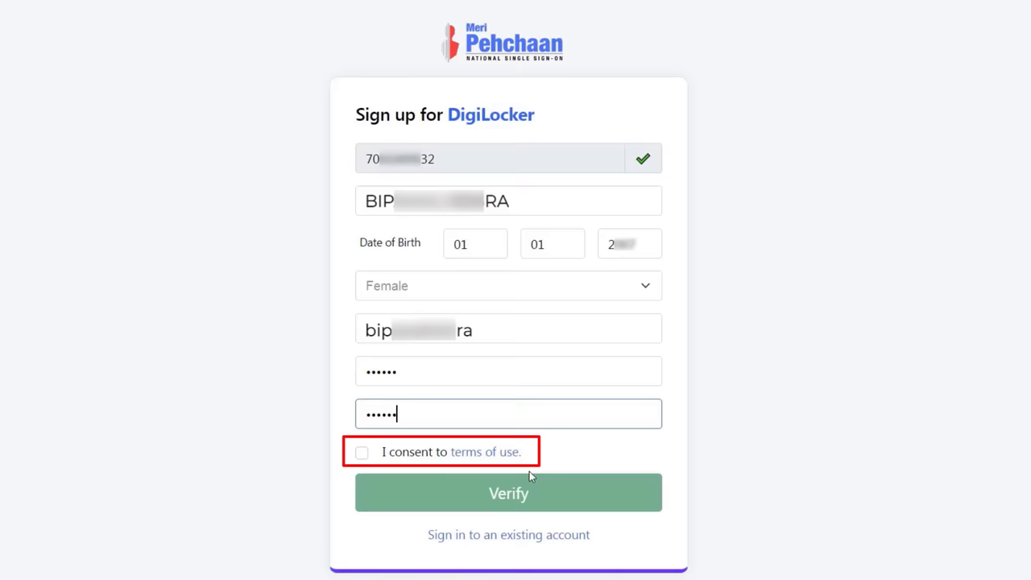
{"action": "left_click", "coordinate": [361, 452]}
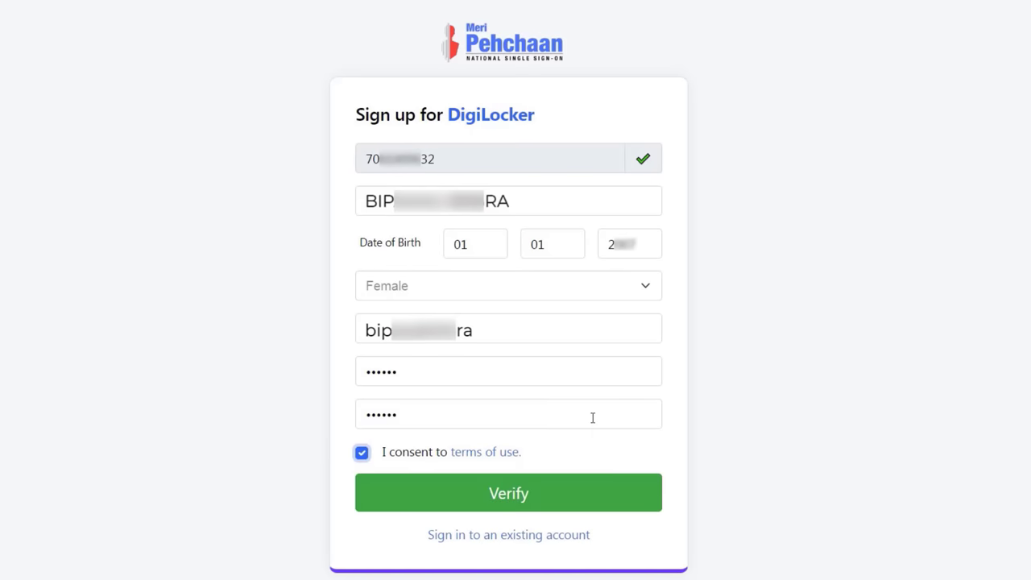
{"action": "left_click", "coordinate": [530, 498]}
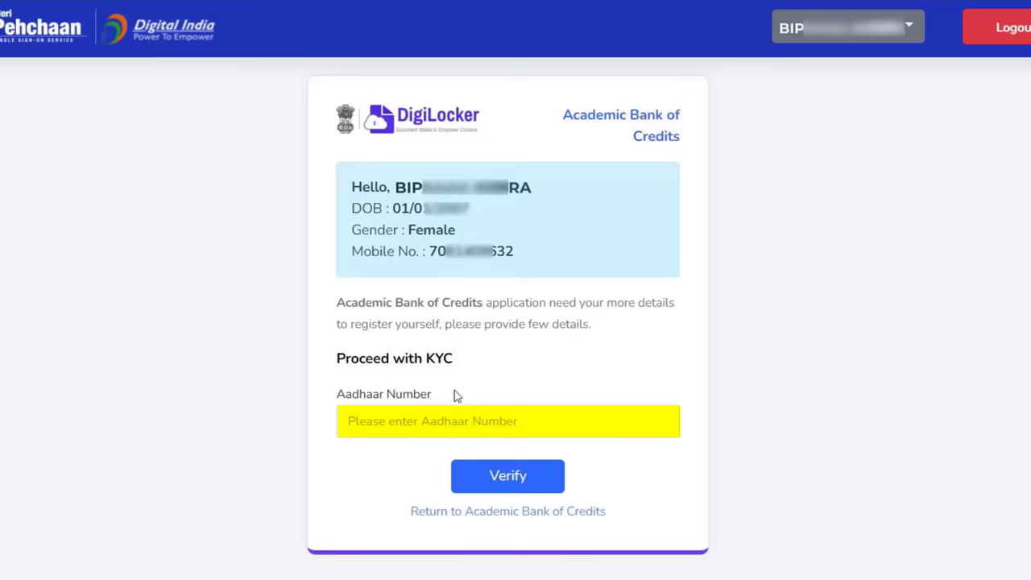
Verify the user's Aadhaar number and submit the OTP sent to the mobile.
{"action": "left_click", "coordinate": [442, 425]}
{"action": "type", "text": "35*"}
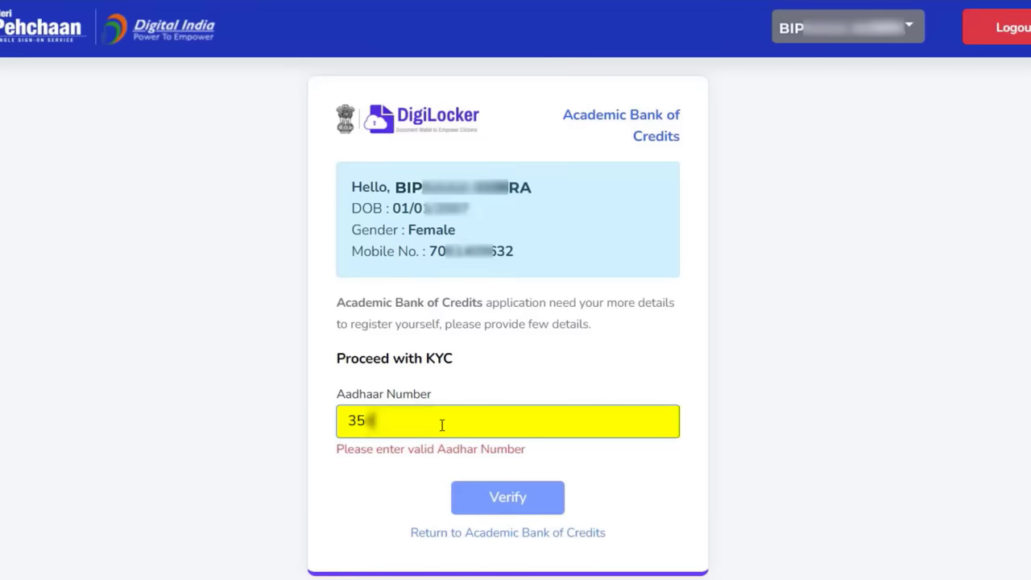
{"action": "type", "text": "*******06"}
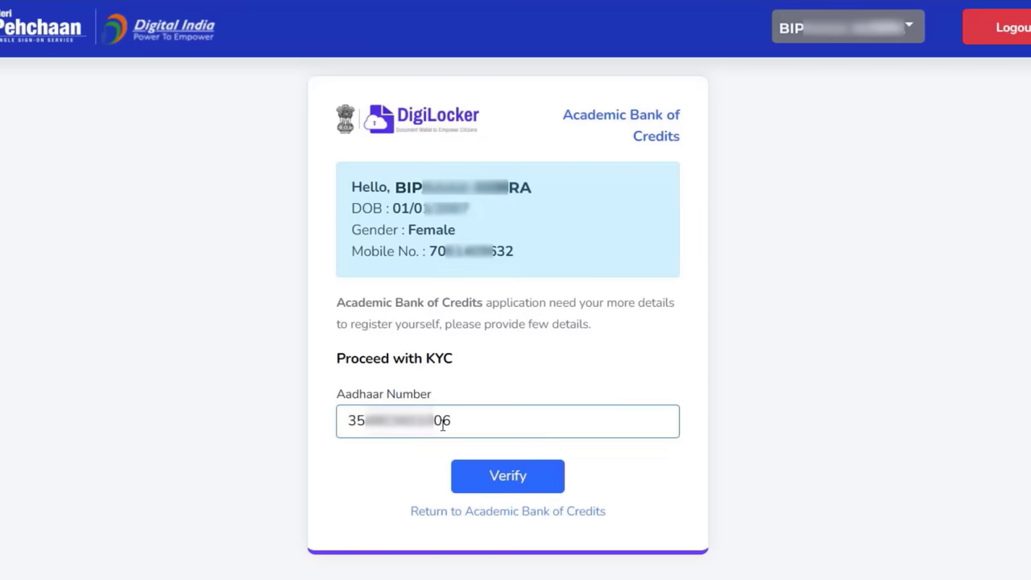
{"action": "left_click", "coordinate": [493, 475]}
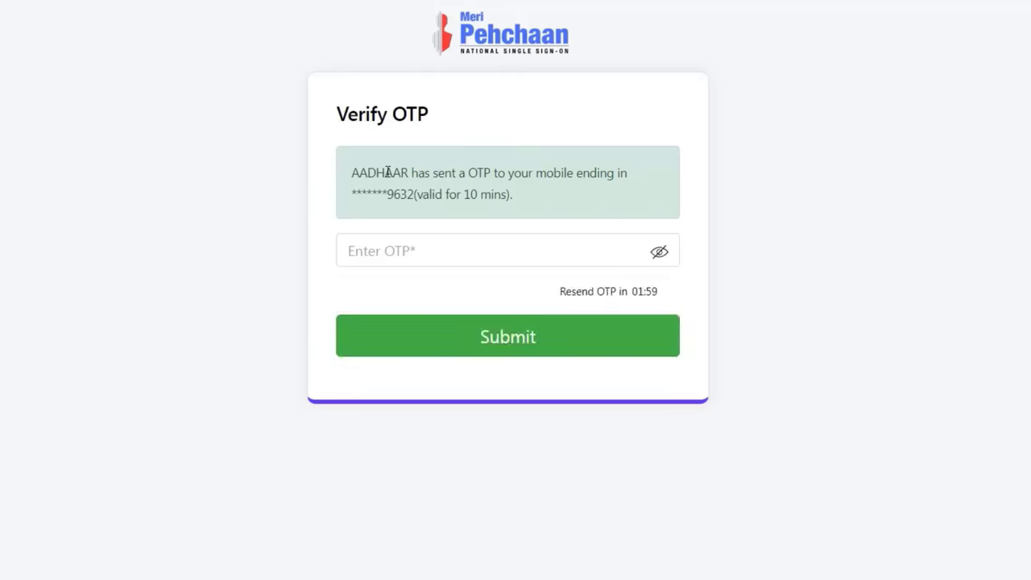
{"action": "left_click", "coordinate": [417, 255]}
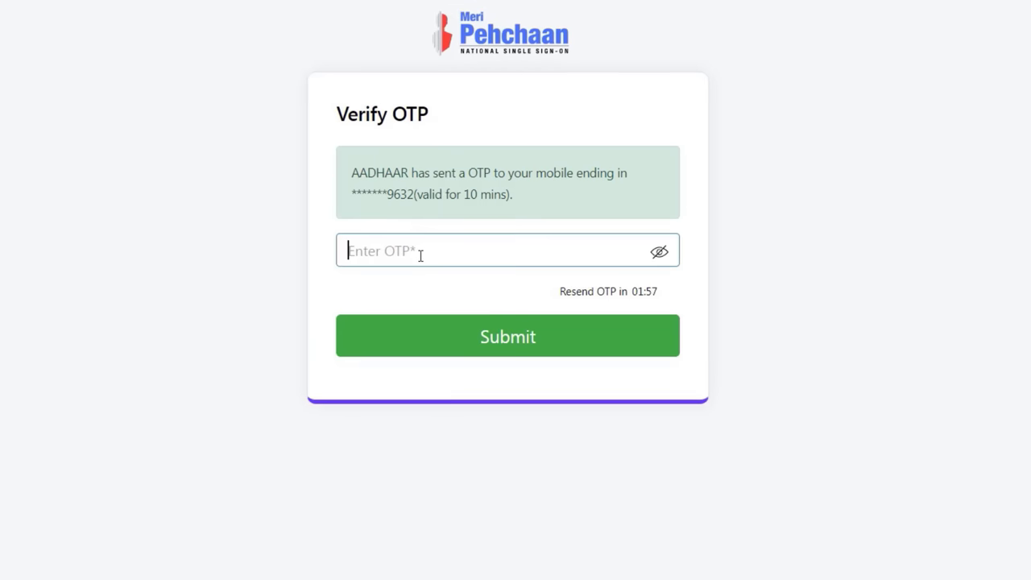
{"action": "type", "text": "••••••"}
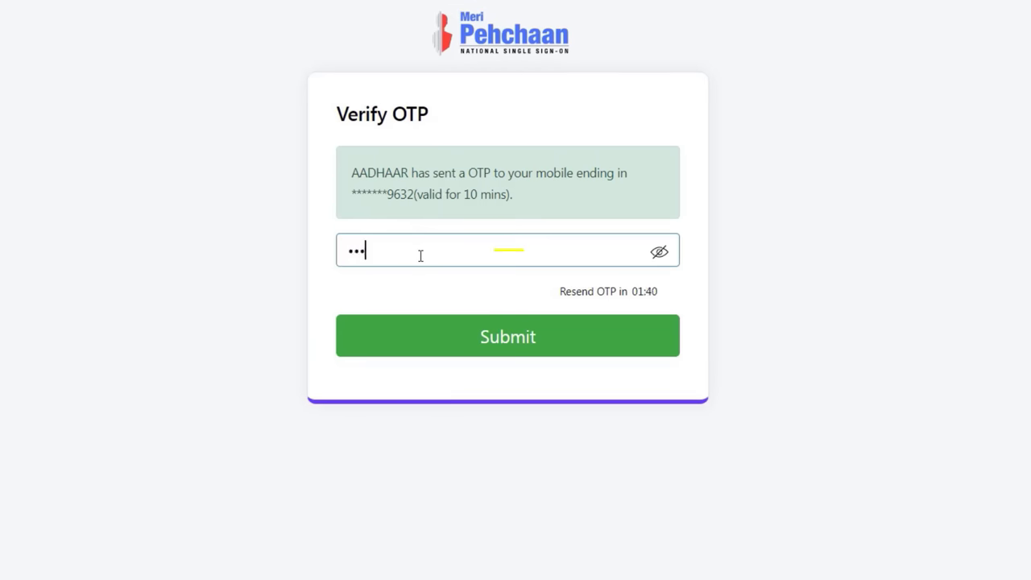
{"action": "left_click", "coordinate": [454, 327]}
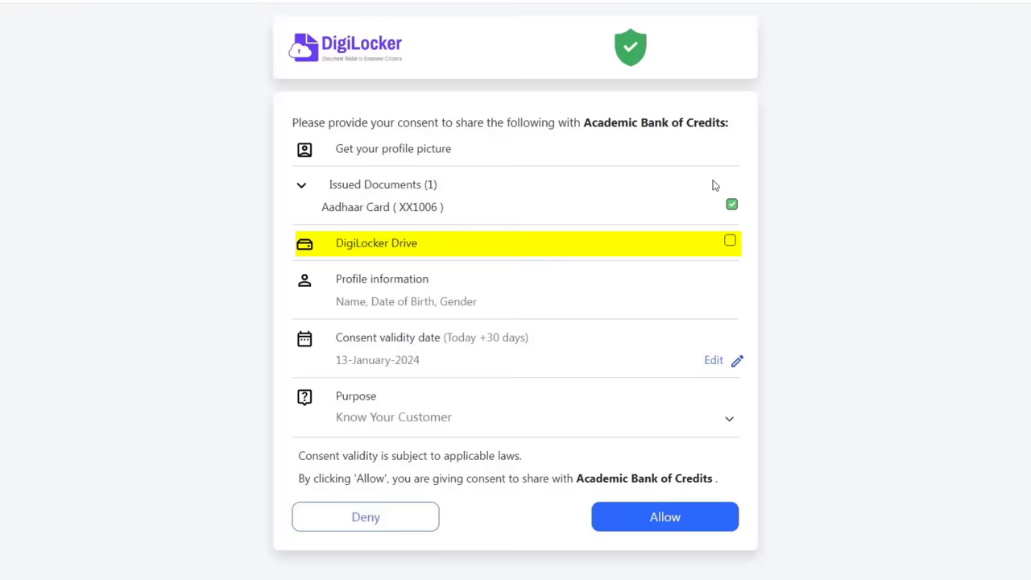
Also share DigiLocker Drive and set consent validity to 1 February 2025.
{"action": "left_click", "coordinate": [707, 242]}
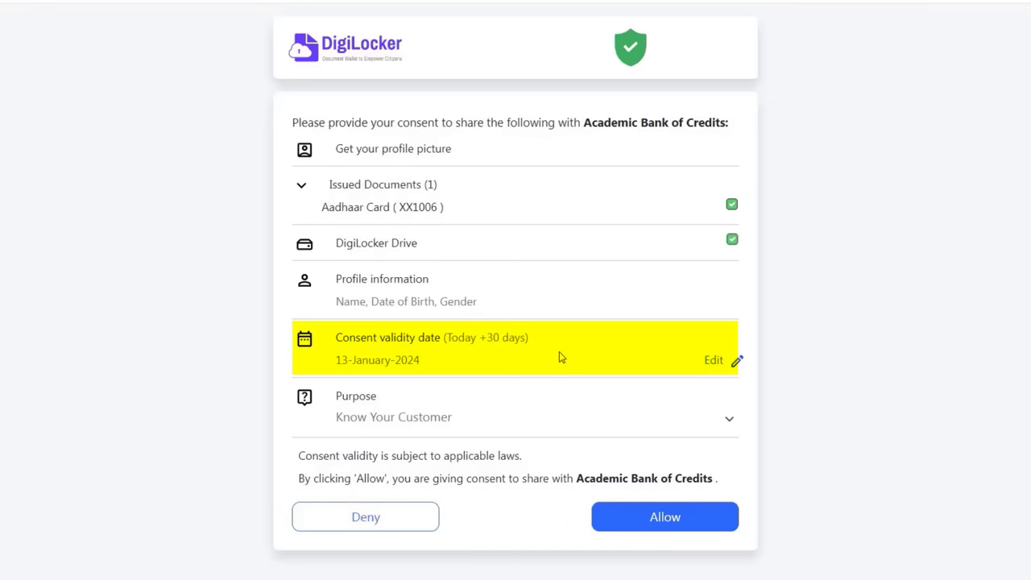
{"action": "left_click", "coordinate": [713, 360]}
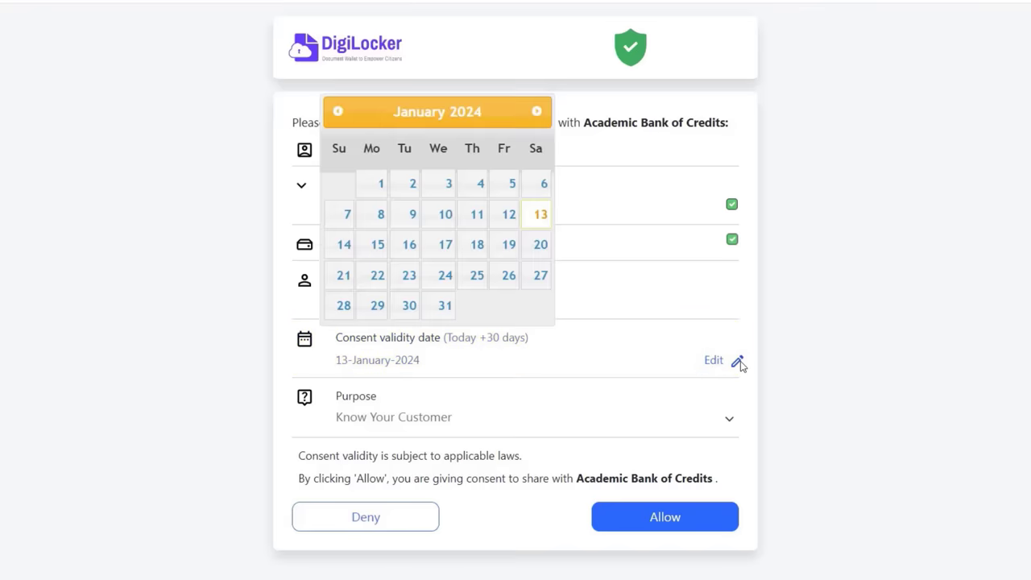
{"action": "left_click", "coordinate": [537, 111]}
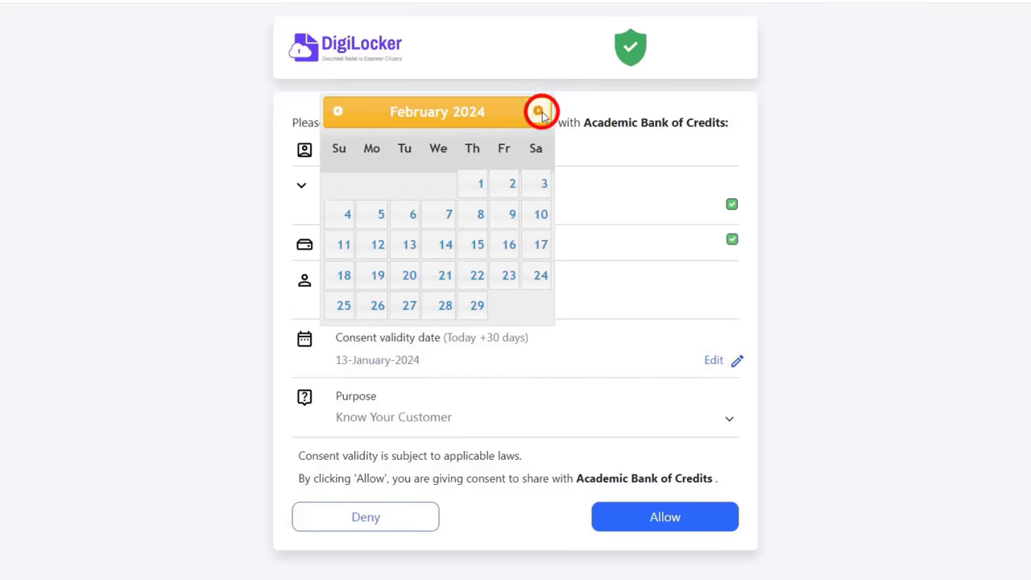
{"action": "left_click", "coordinate": [539, 112]}
{"action": "left_click", "coordinate": [539, 112]}
{"action": "left_click", "coordinate": [538, 112]}
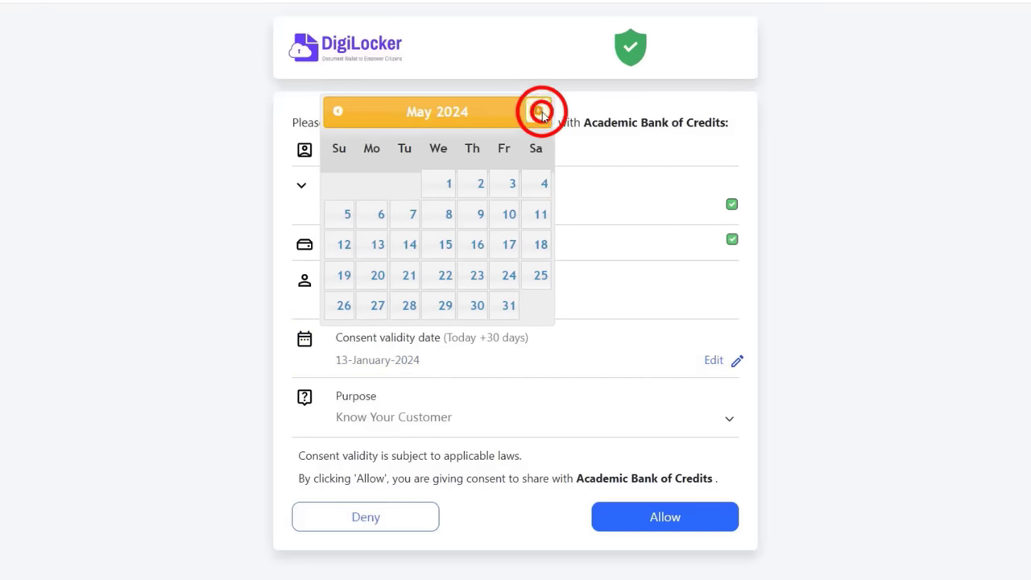
{"action": "double_click", "coordinate": [539, 112]}
{"action": "triple_click", "coordinate": [539, 112]}
{"action": "double_click", "coordinate": [539, 112]}
{"action": "double_click", "coordinate": [539, 112]}
{"action": "left_click", "coordinate": [531, 185]}
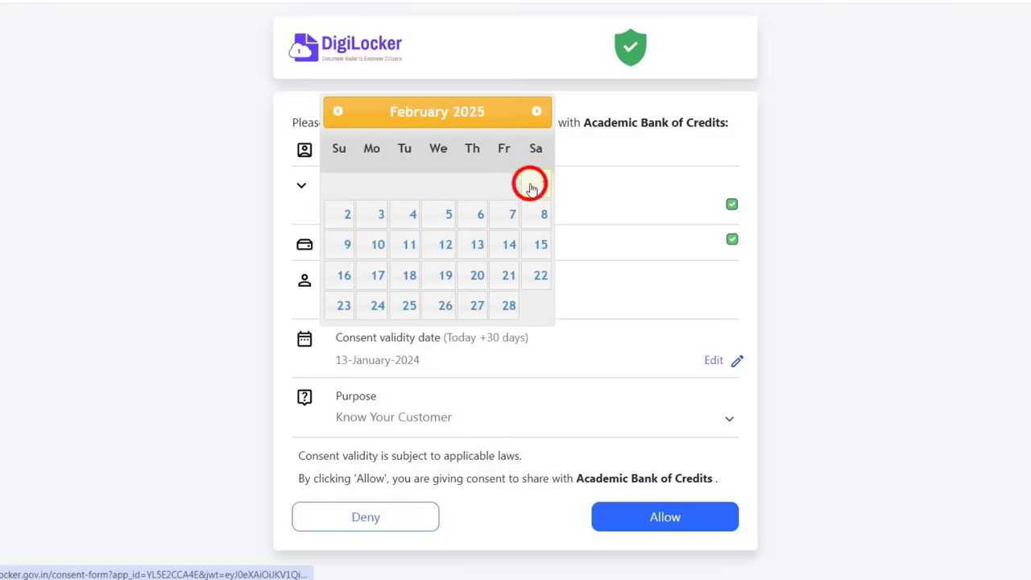
Set the consent purpose to Educational and allow sharing.
{"action": "left_click", "coordinate": [473, 420]}
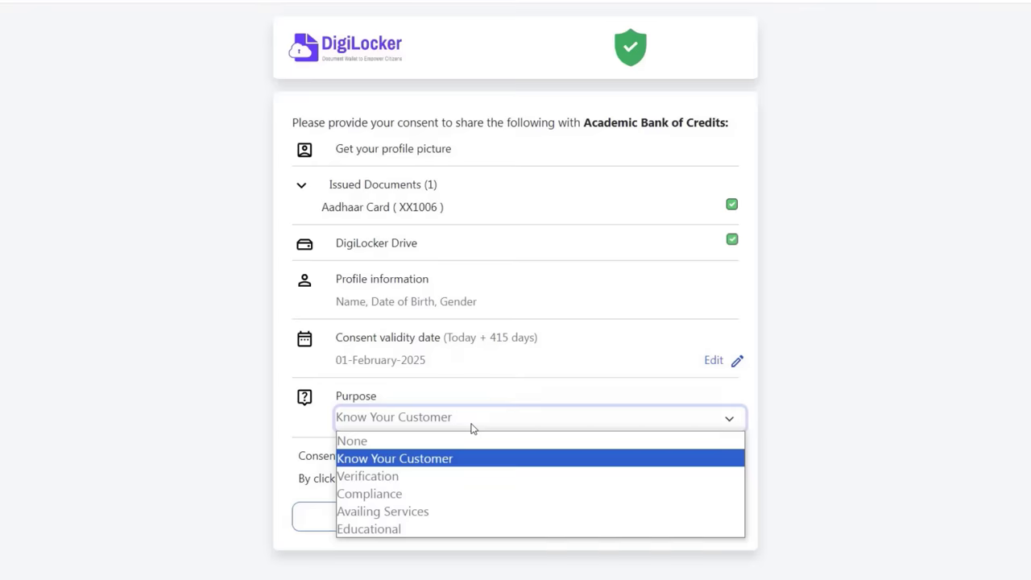
{"action": "left_click", "coordinate": [377, 531]}
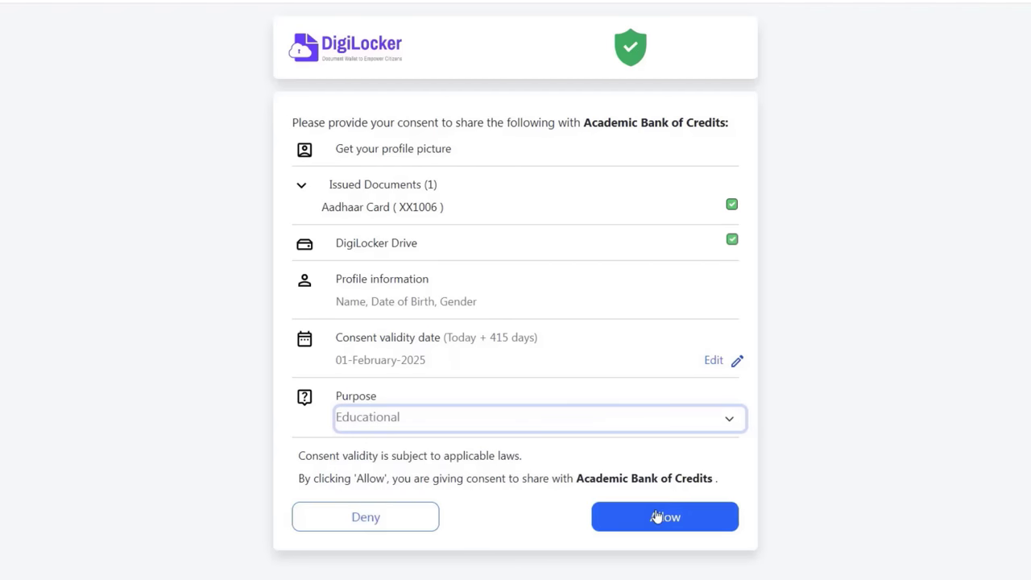
{"action": "left_click", "coordinate": [656, 517]}
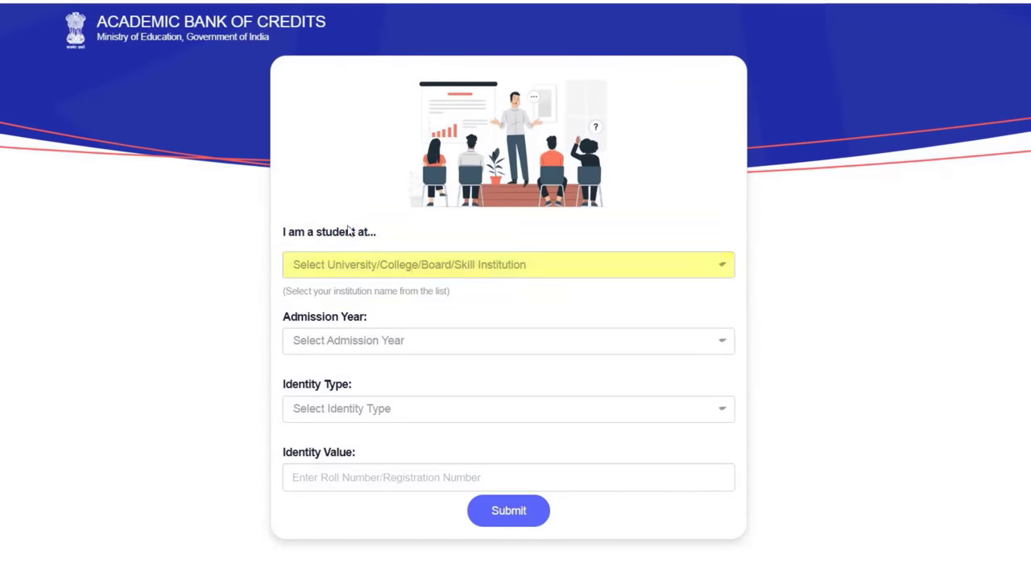
Select Sido Kanhu Murmu University, Dumka as the institution.
{"action": "left_click", "coordinate": [440, 273]}
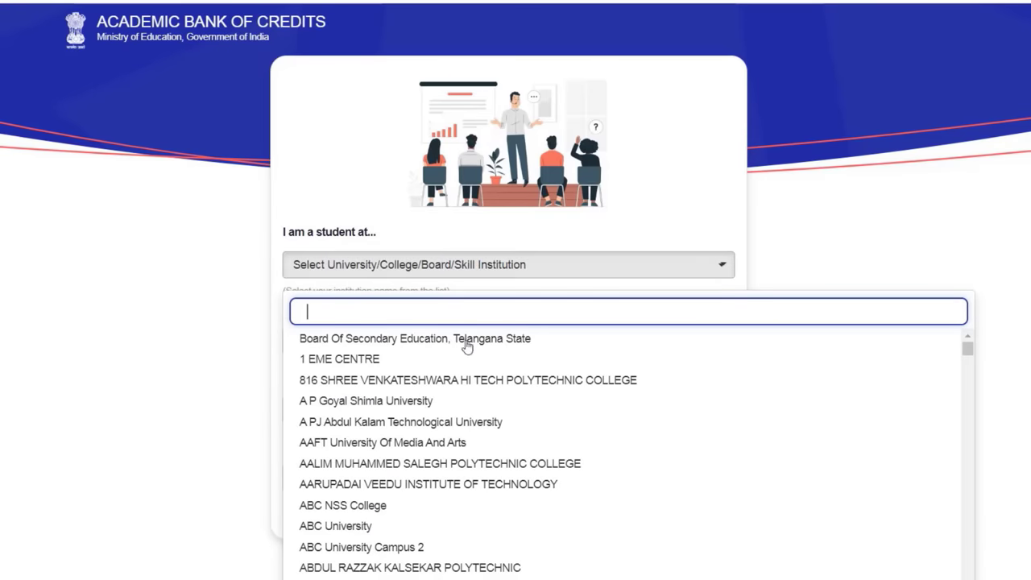
{"action": "scroll", "coordinate": [472, 481], "scroll_direction": "down", "scroll_amount": 3}
{"action": "scroll", "coordinate": [480, 464], "scroll_direction": "down", "scroll_amount": 7}
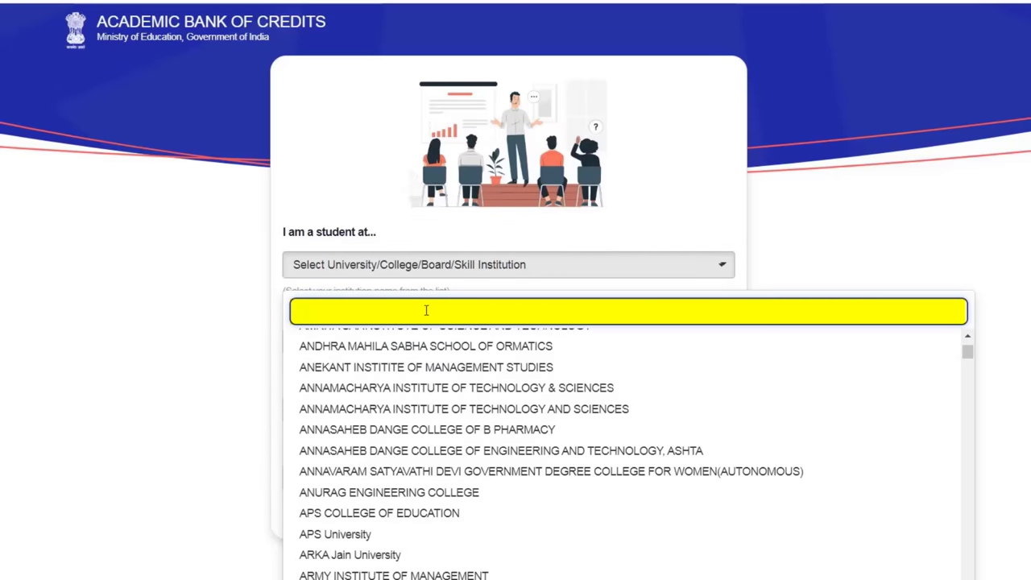
{"action": "type", "text": "DUMKA"}
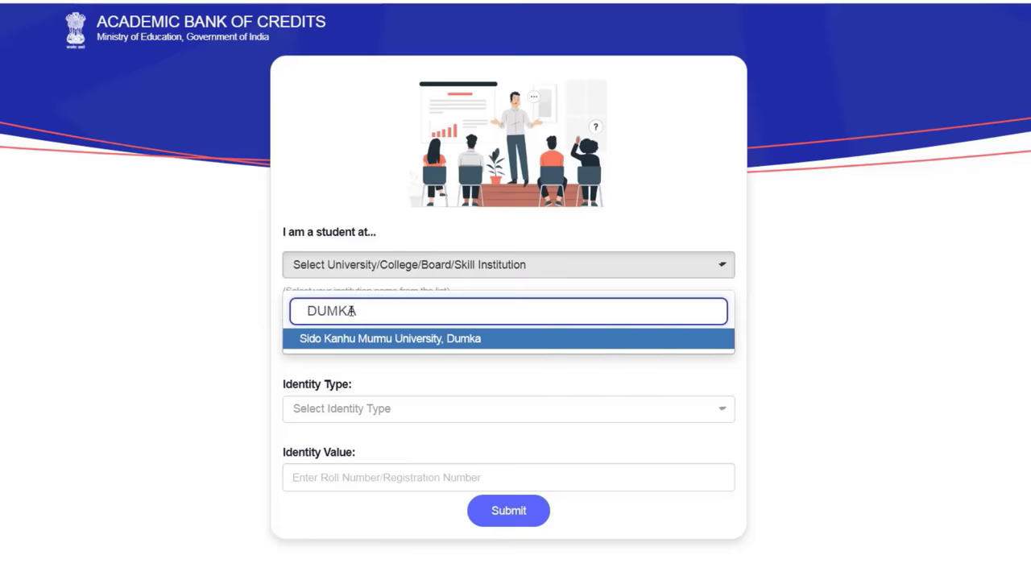
{"action": "left_click", "coordinate": [406, 338]}
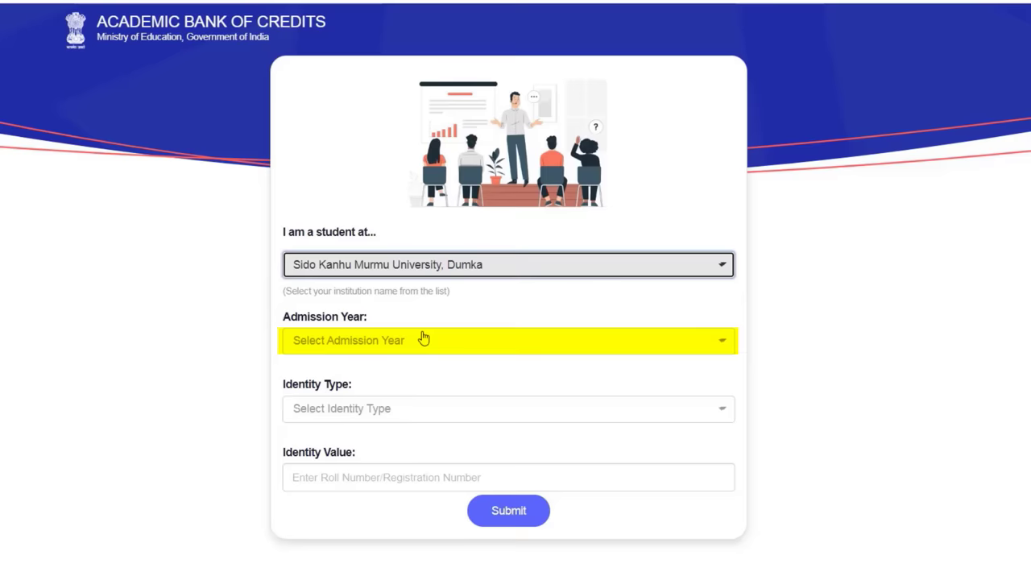
Set admission year 2023 and identity type New Admission, then submit.
{"action": "left_click", "coordinate": [392, 341]}
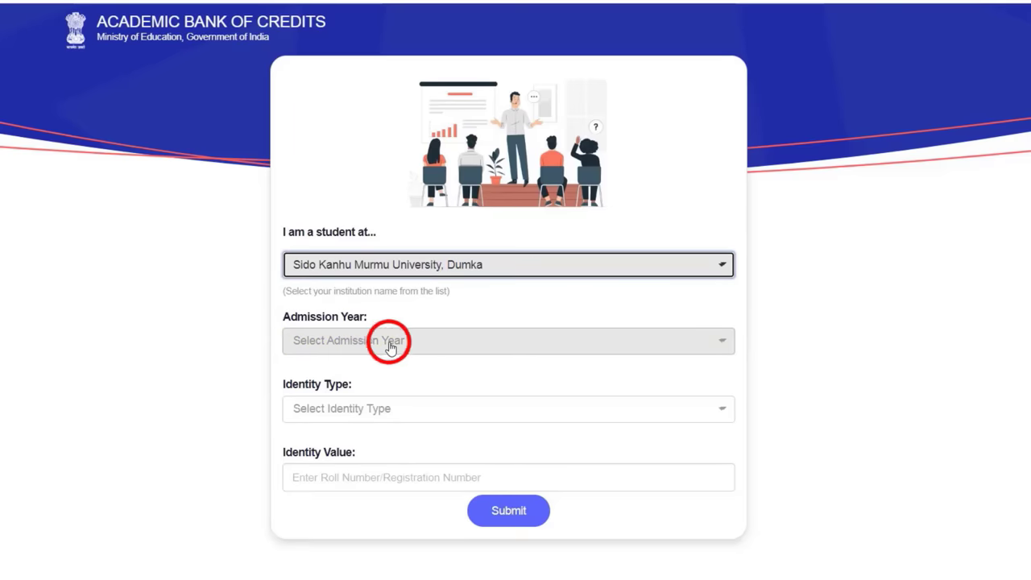
{"action": "left_click", "coordinate": [348, 49]}
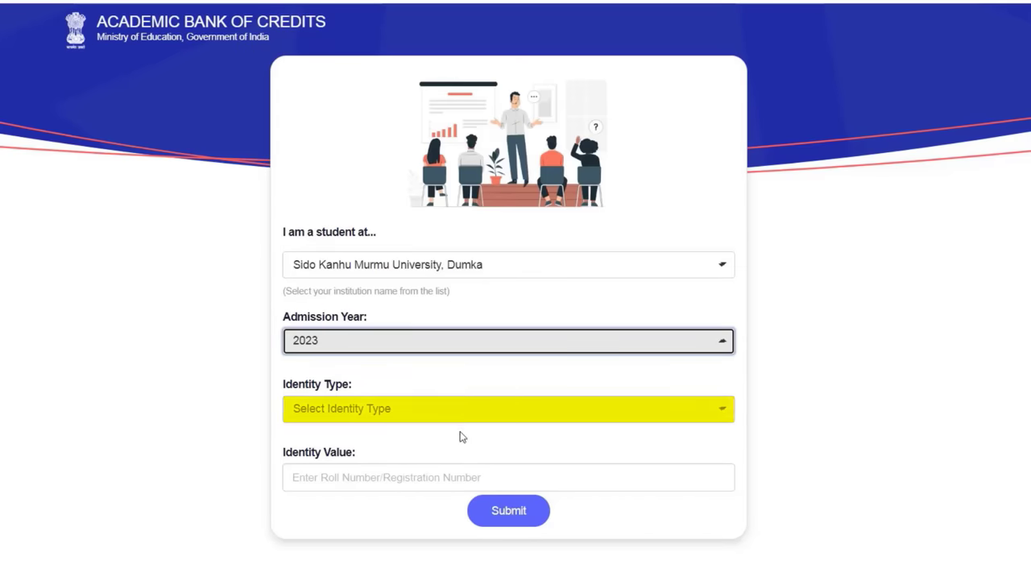
{"action": "left_click", "coordinate": [396, 421]}
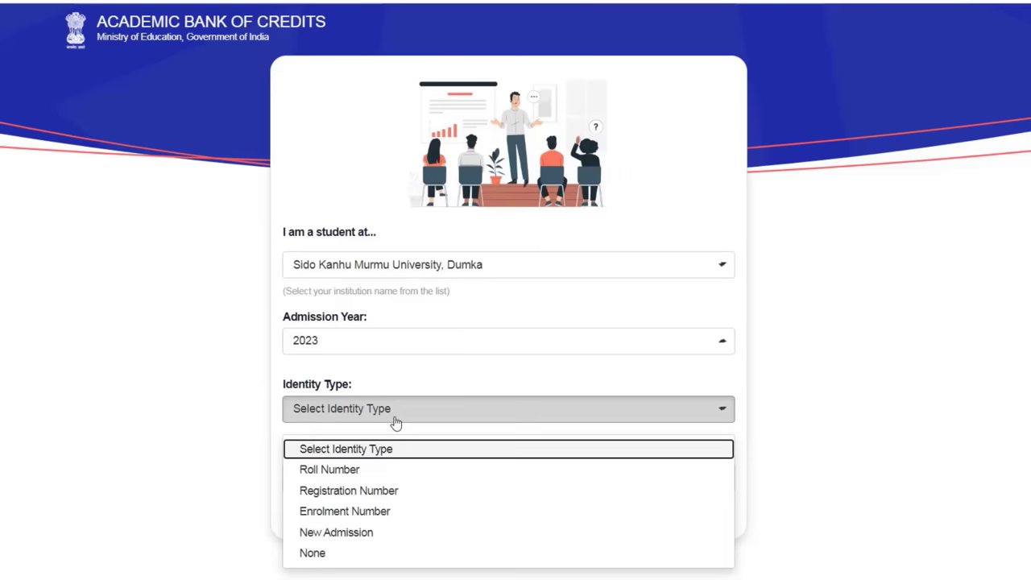
{"action": "left_click", "coordinate": [343, 532]}
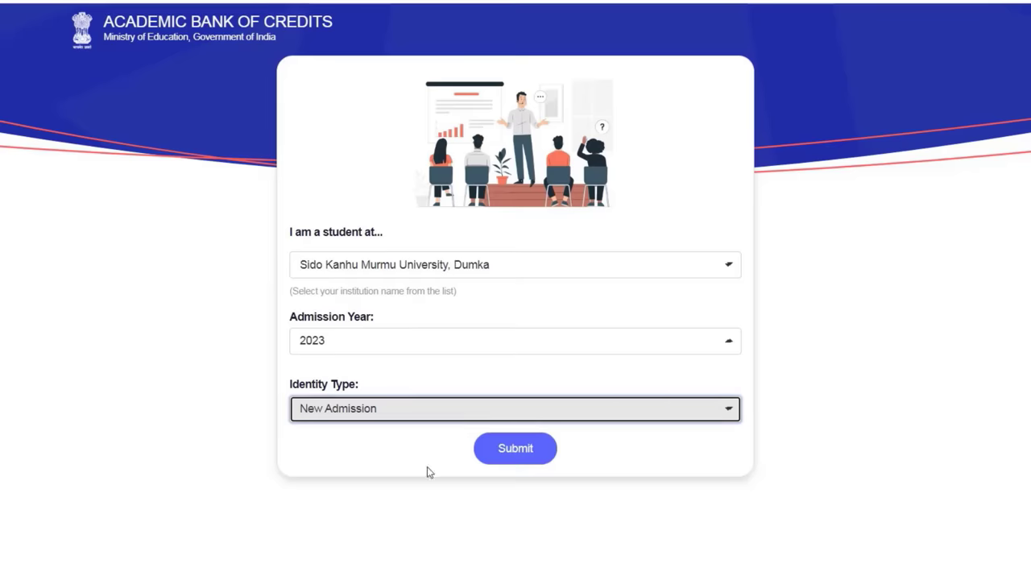
{"action": "left_click", "coordinate": [519, 457]}
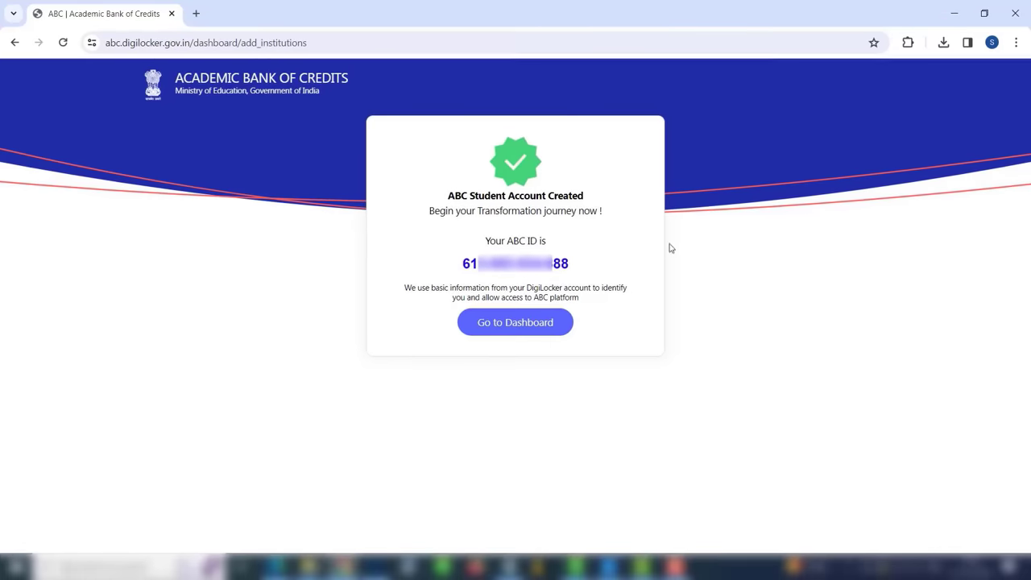
Open the ABC student dashboard from the account-created confirmation.
{"action": "left_click", "coordinate": [547, 333]}
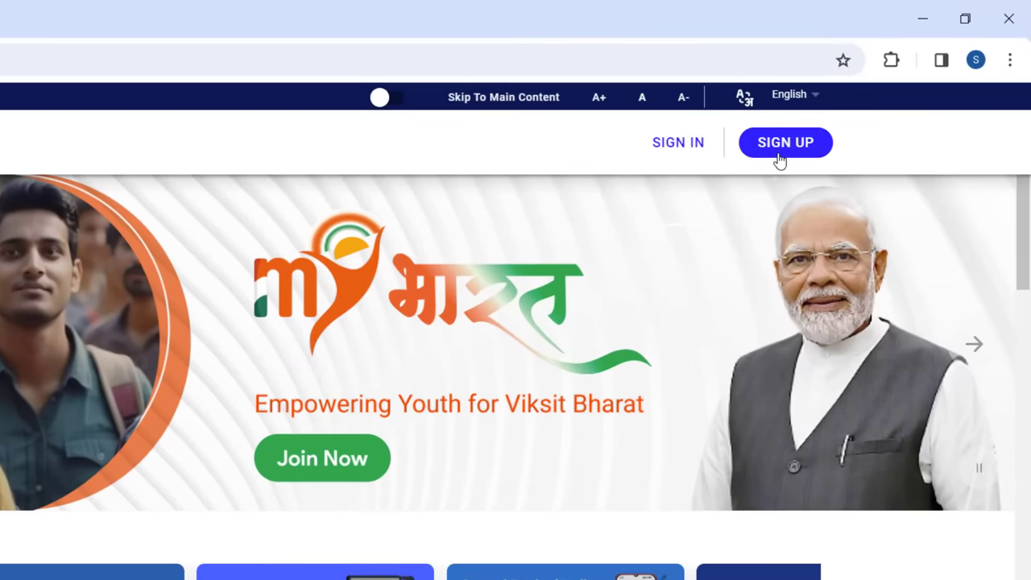
Start the MY Bharat sign-in to bring up the DigiLocker login page.
{"action": "left_click", "coordinate": [672, 143]}
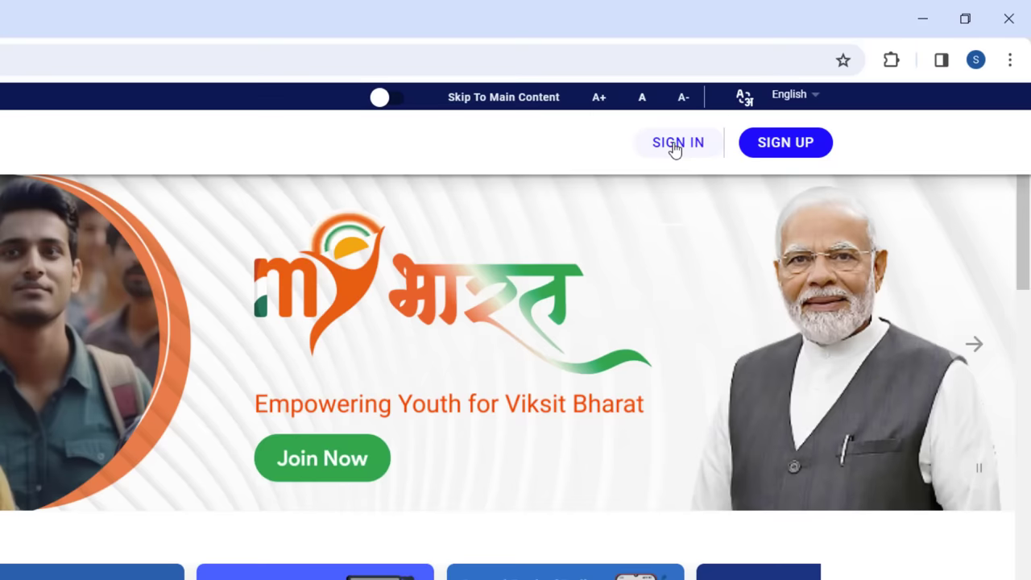
{"action": "left_click", "coordinate": [673, 144]}
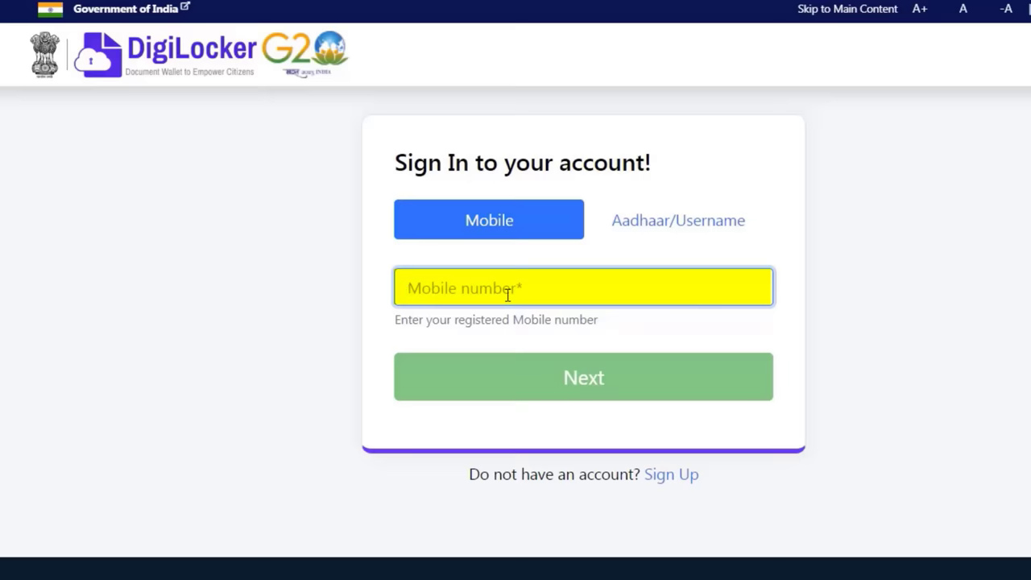
Enter the registered mobile number and the six-digit security PIN to sign in to DigiLocker.
{"action": "type", "text": "7000000000"}
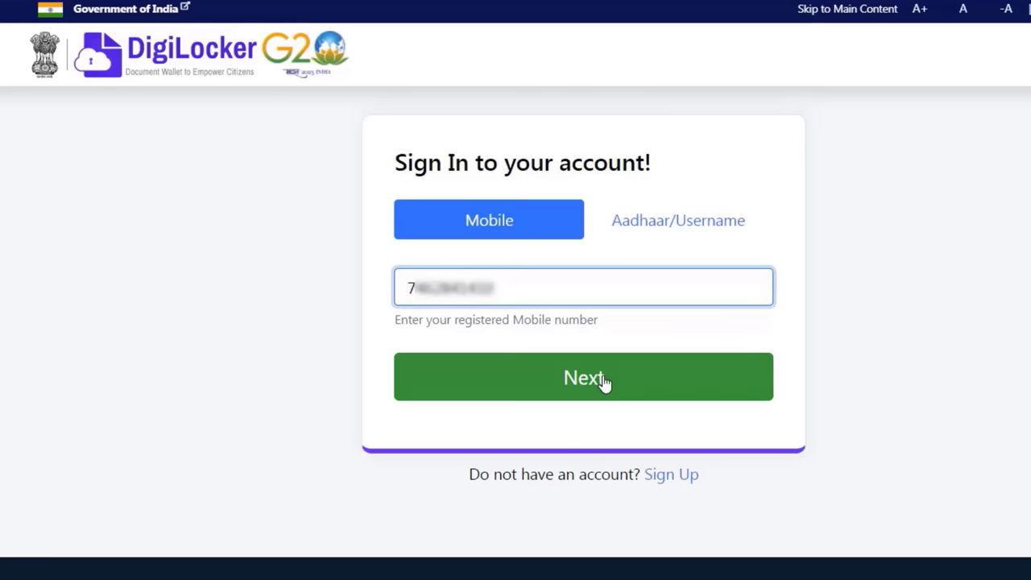
{"action": "left_click", "coordinate": [602, 378]}
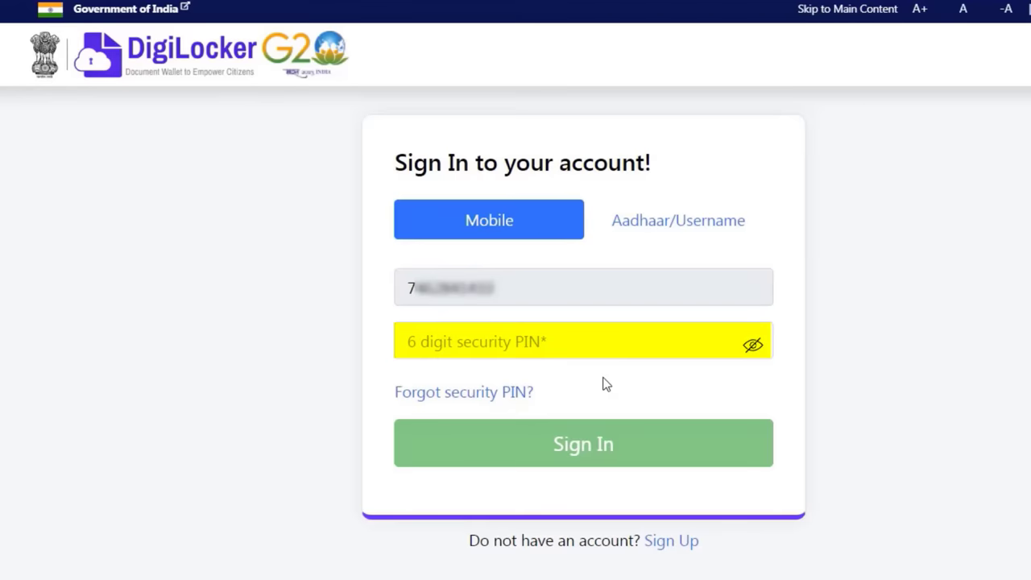
{"action": "left_click", "coordinate": [578, 339]}
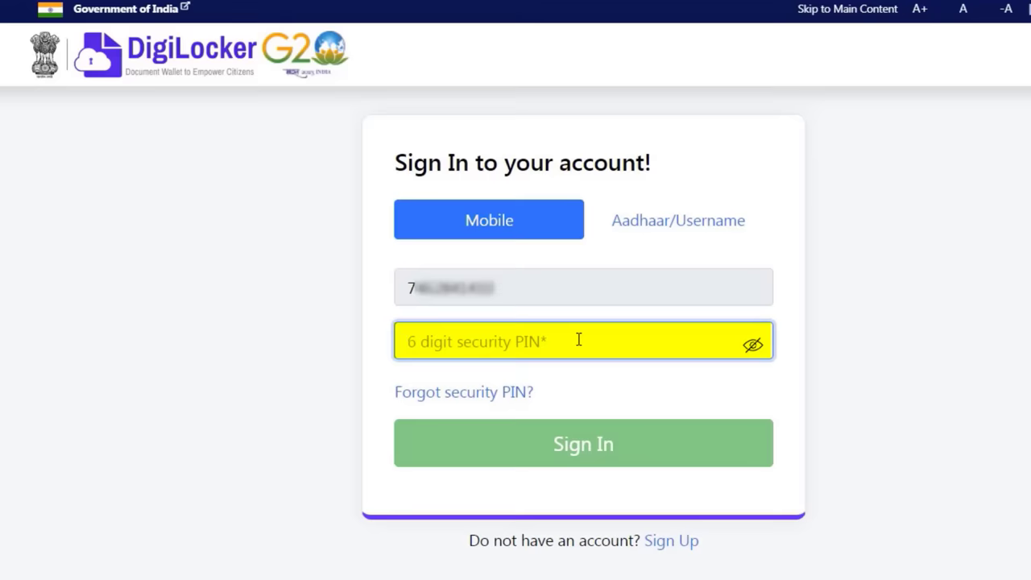
{"action": "type", "text": "•••••"}
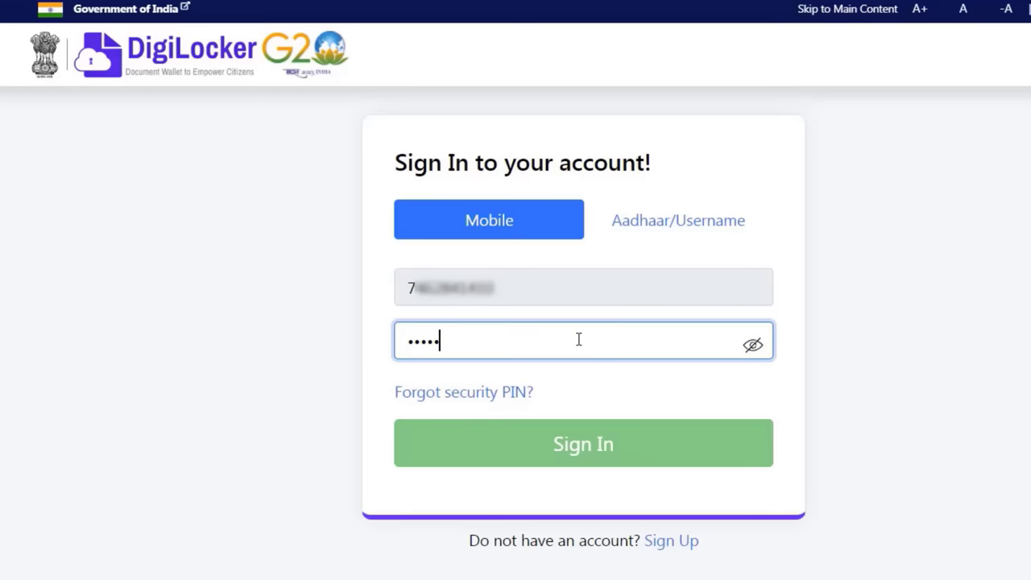
{"action": "type", "text": "•"}
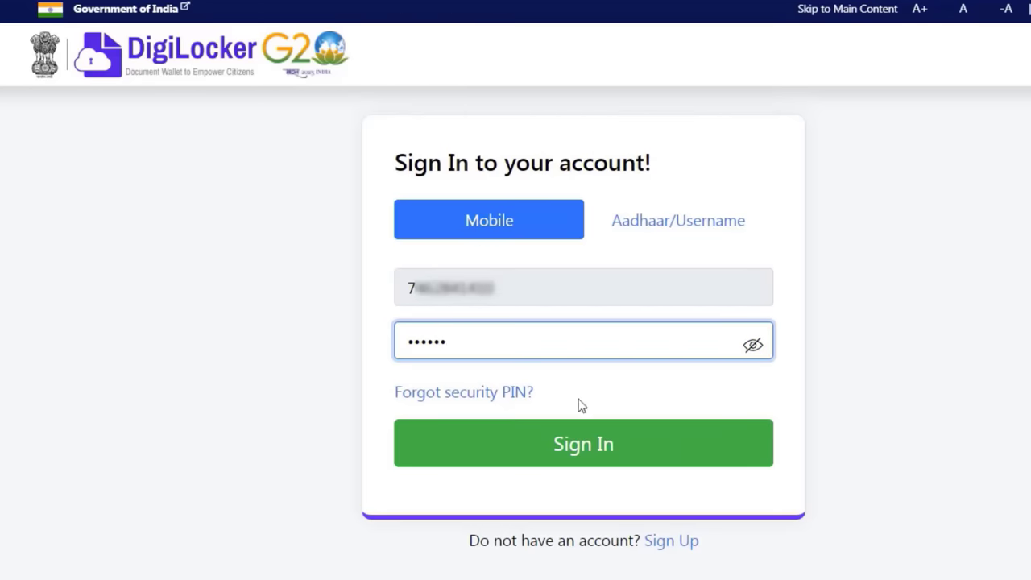
{"action": "left_click", "coordinate": [587, 446]}
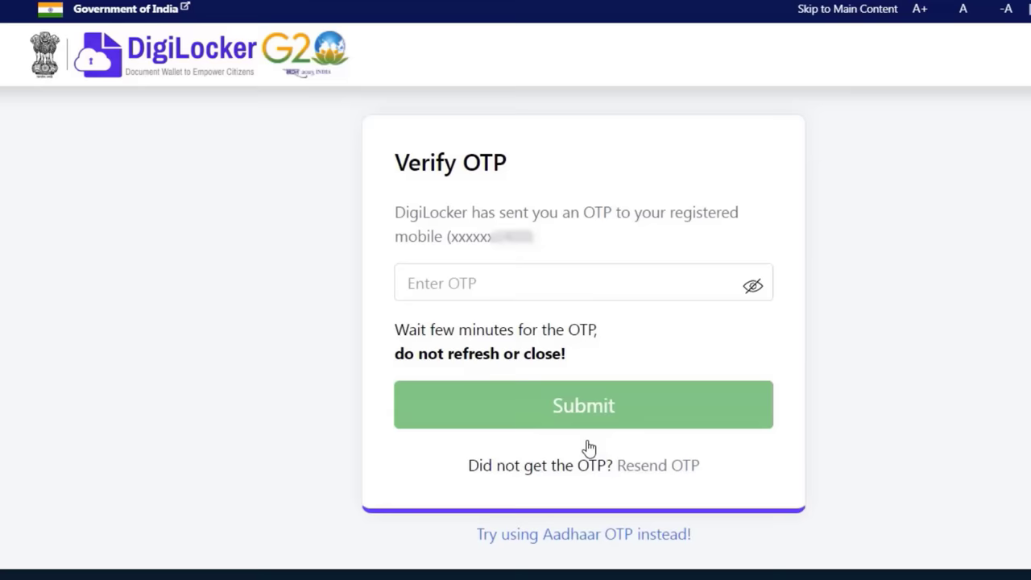
Enter the six-digit OTP and submit it to complete DigiLocker sign-in.
{"action": "left_click", "coordinate": [510, 295]}
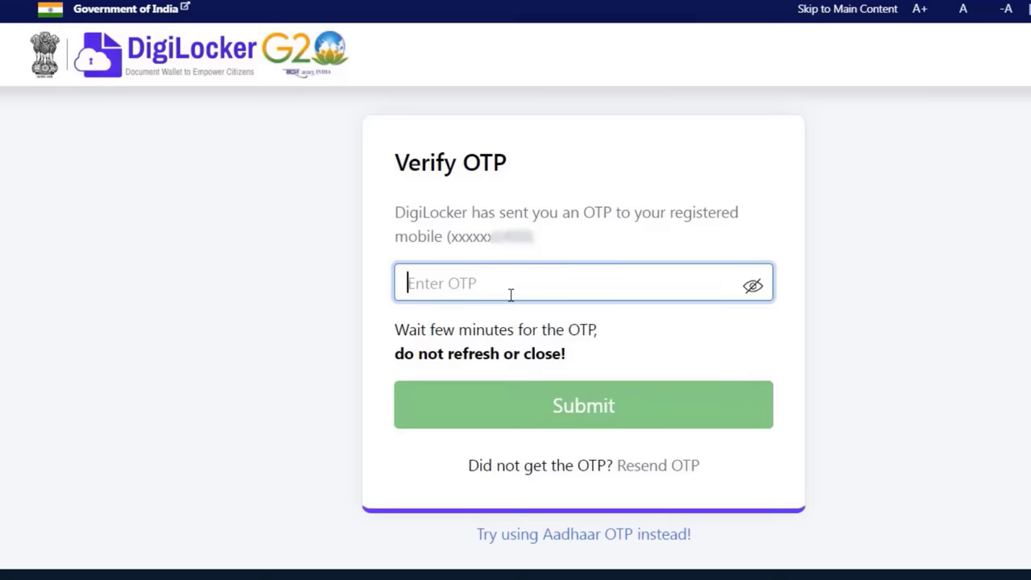
{"action": "type", "text": "••••••"}
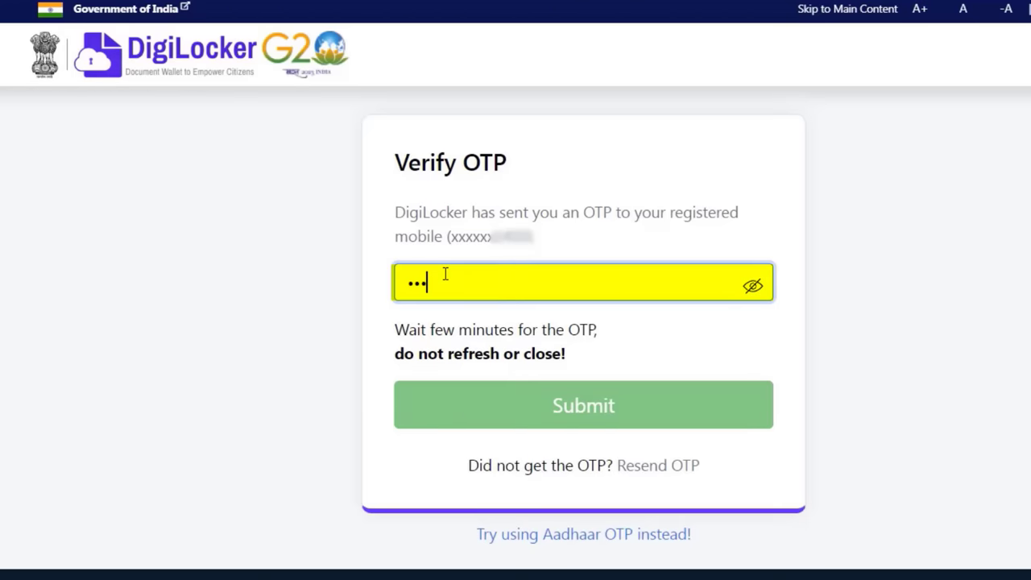
{"action": "left_click", "coordinate": [545, 414]}
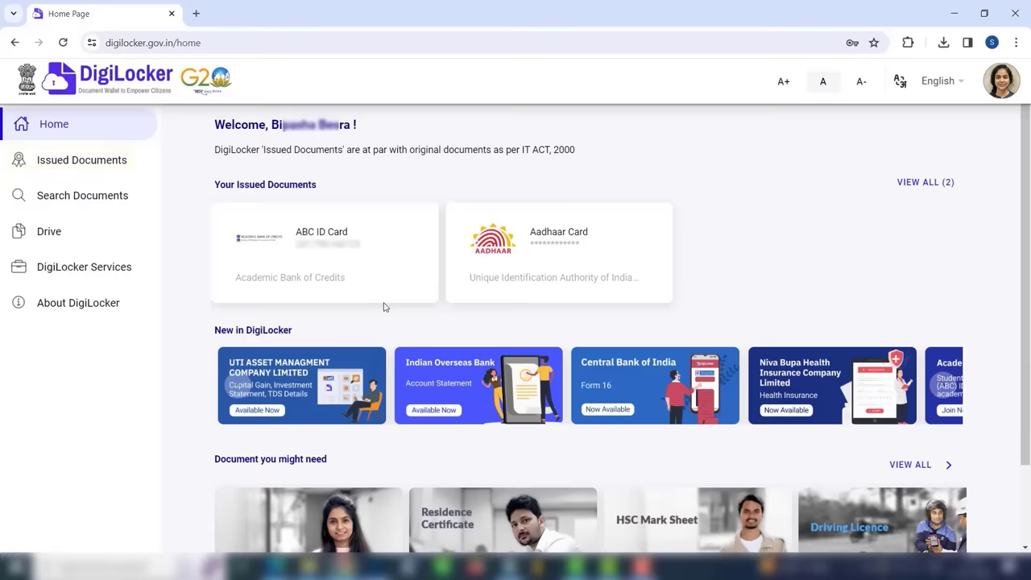
Open the ABC ID Card under Your Issued Documents.
{"action": "left_click", "coordinate": [300, 249]}
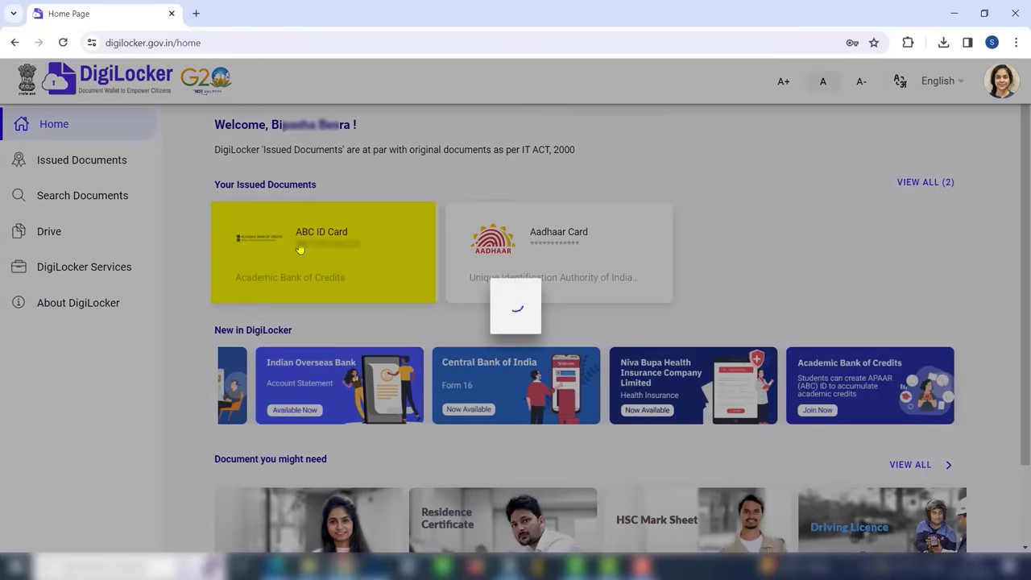